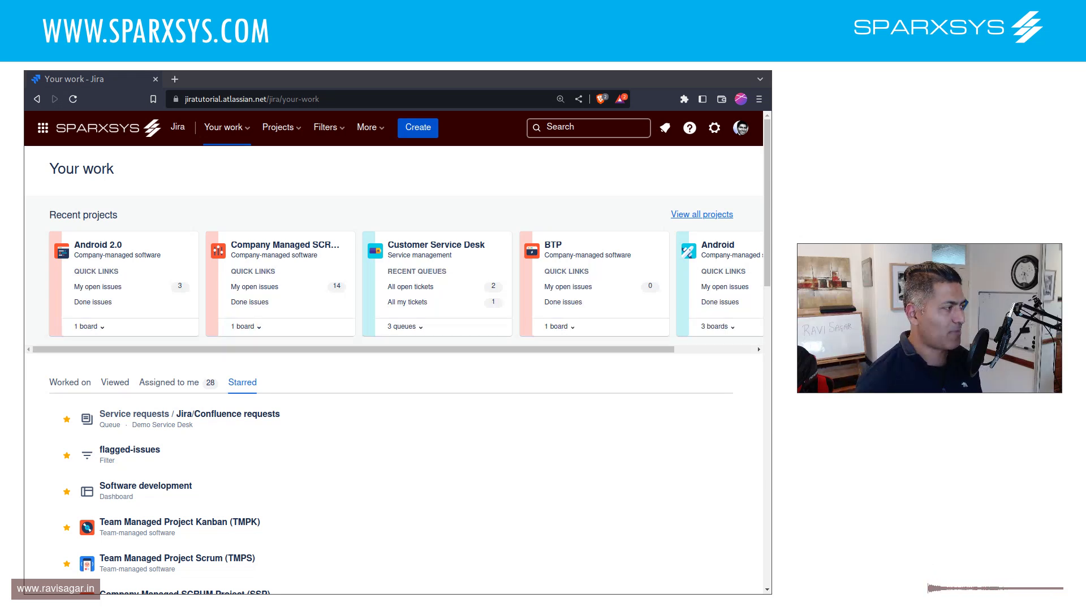
Step: Bring Jira into focus and open the starred Software development dashboard
left_click(619, 219)
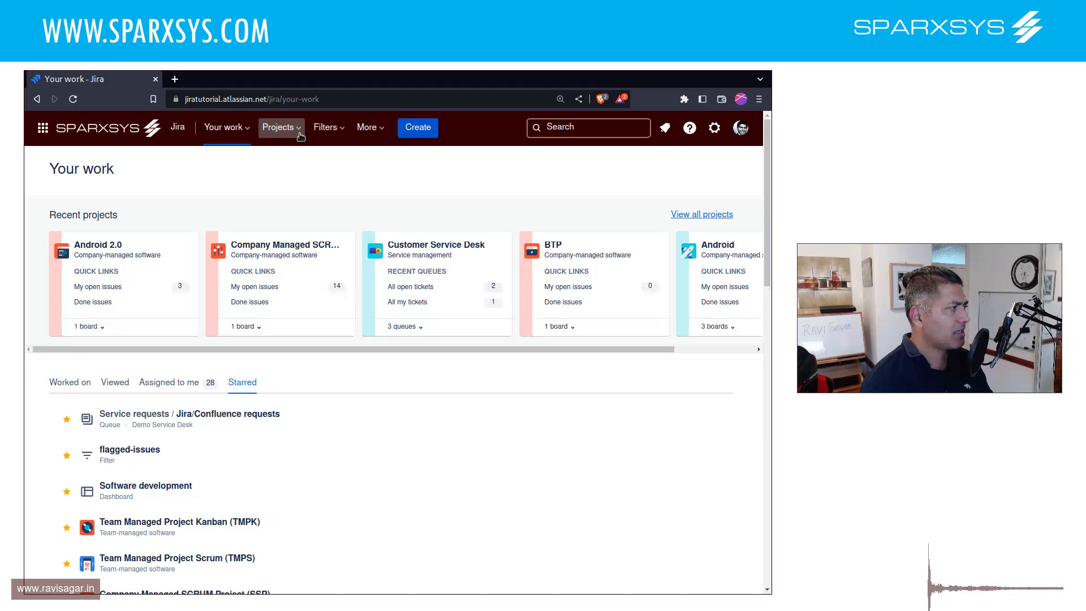
left_click(227, 127)
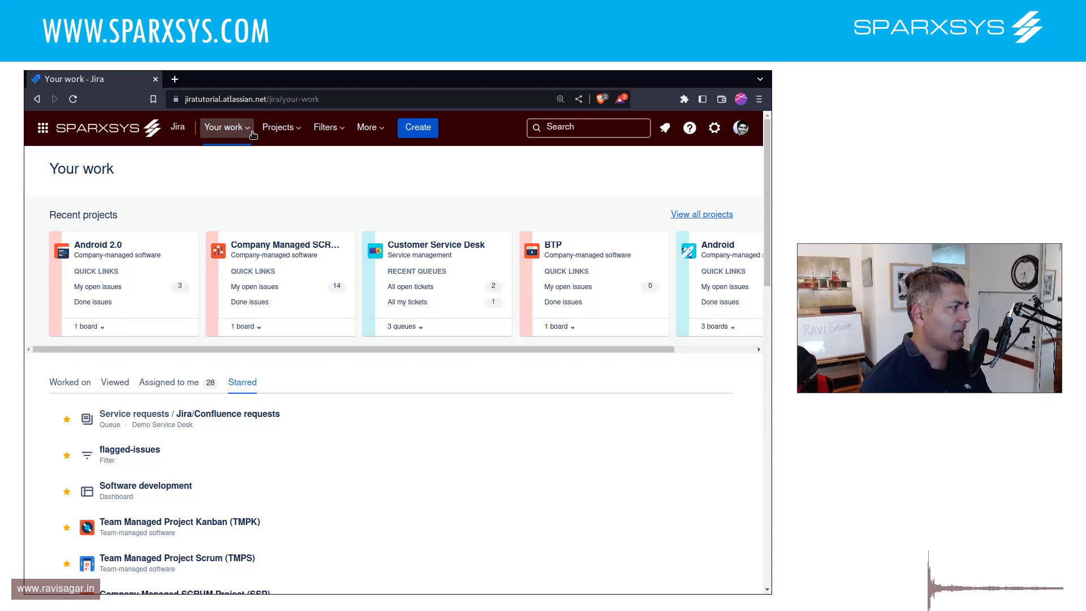
left_click(286, 132)
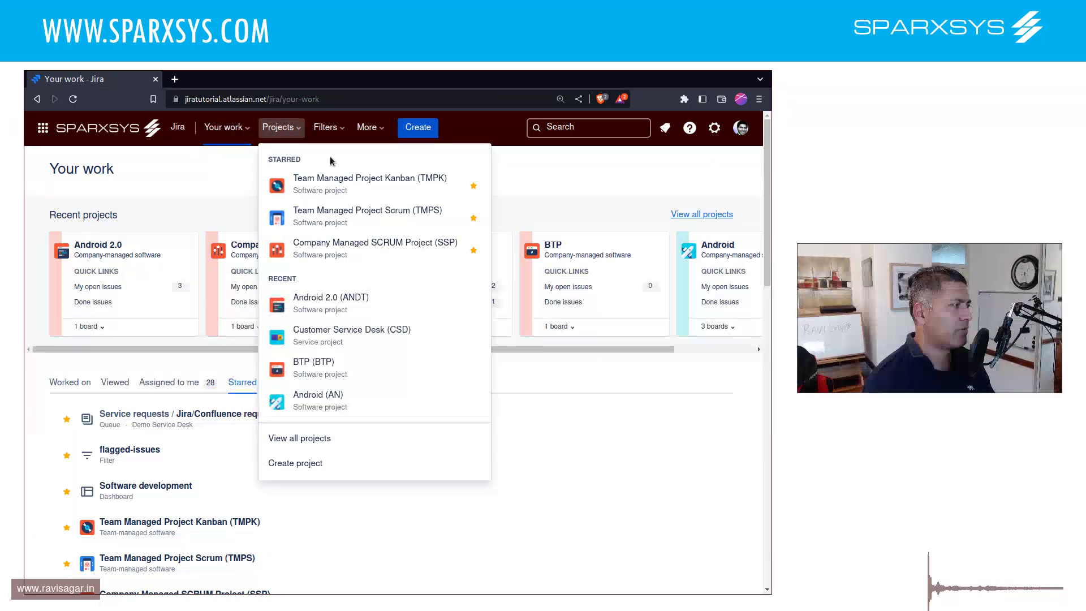
left_click(368, 127)
left_click(386, 156)
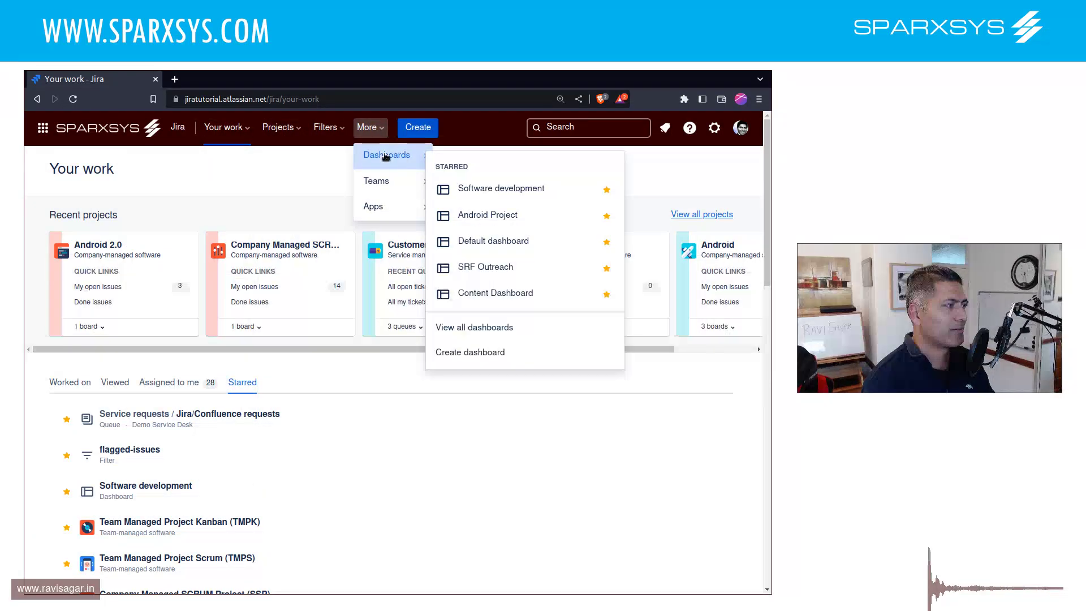
left_click(488, 189)
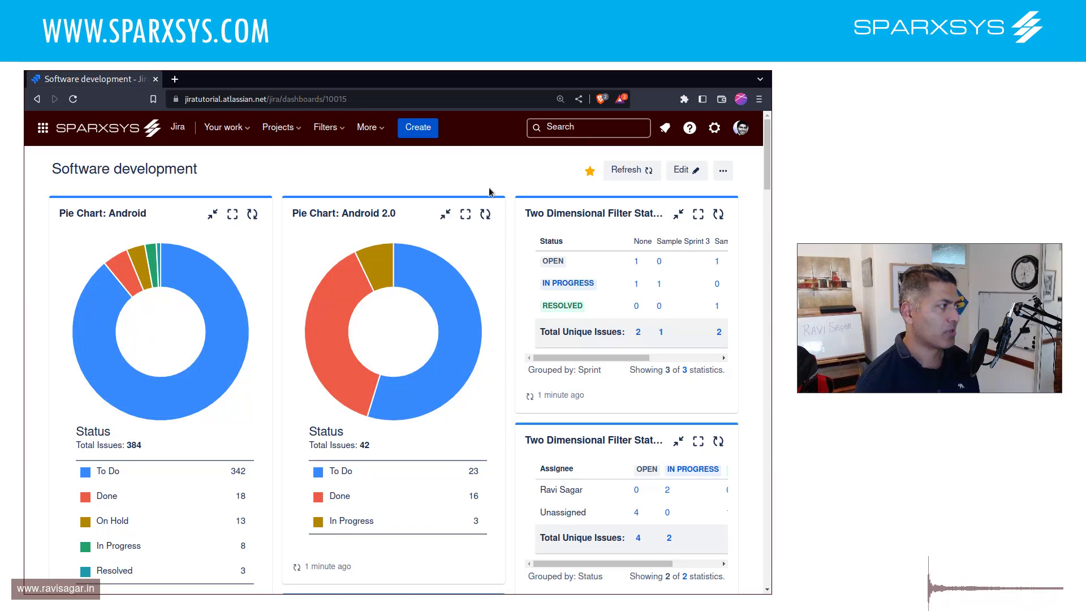
Step: Copy the Software development dashboard and save the copy as 'Software development - Q2'
left_click(718, 173)
left_click(676, 250)
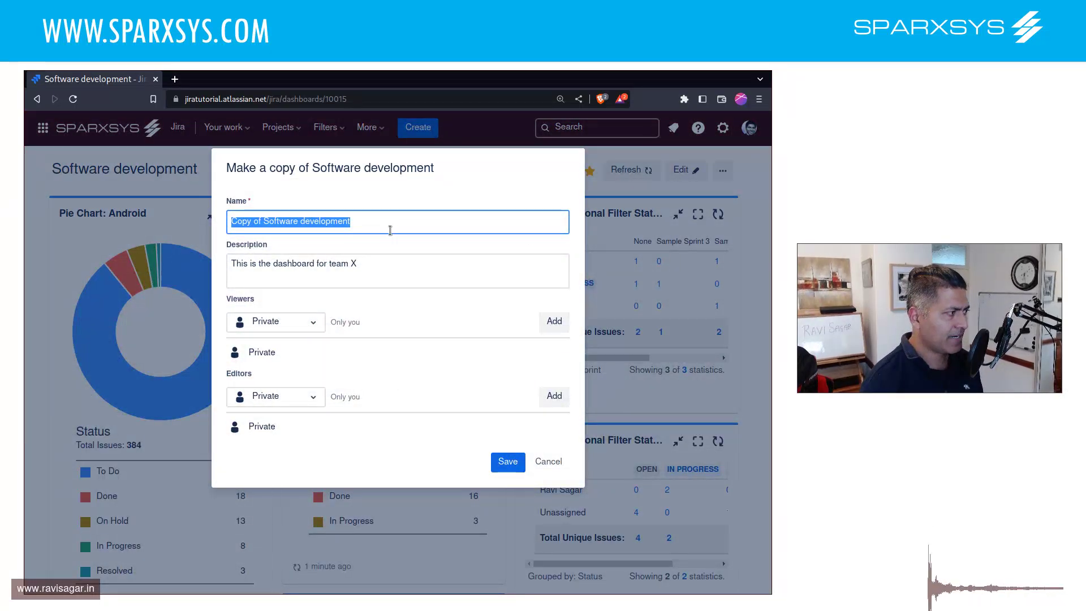
key("Home")
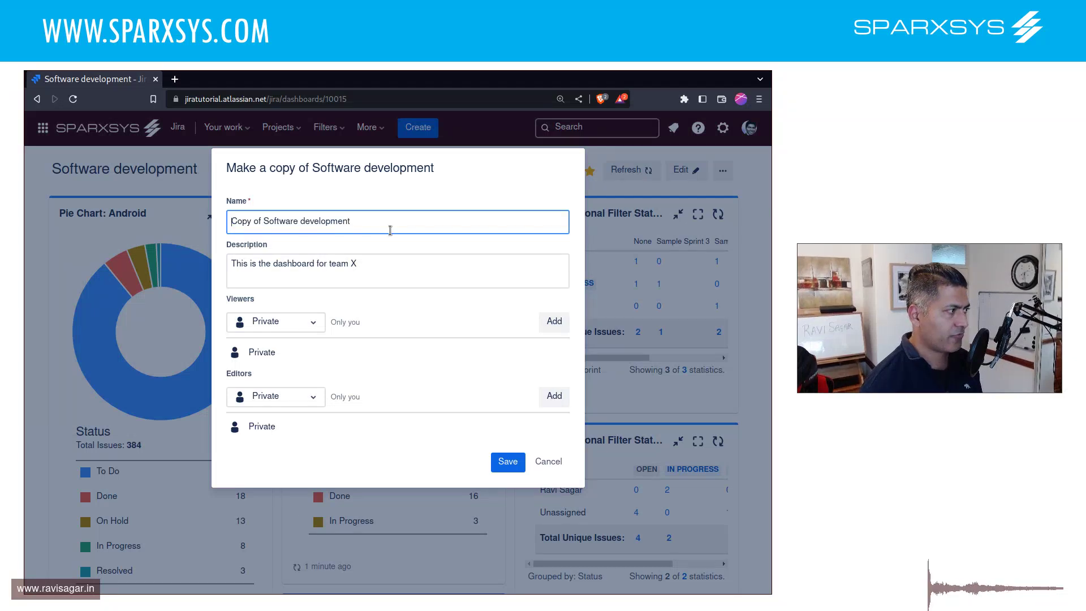
key("ctrl+shift+Right")
key("ctrl+shift+Right")
key("ctrl+shift+Right")
key("ctrl+shift+Left")
key("Delete")
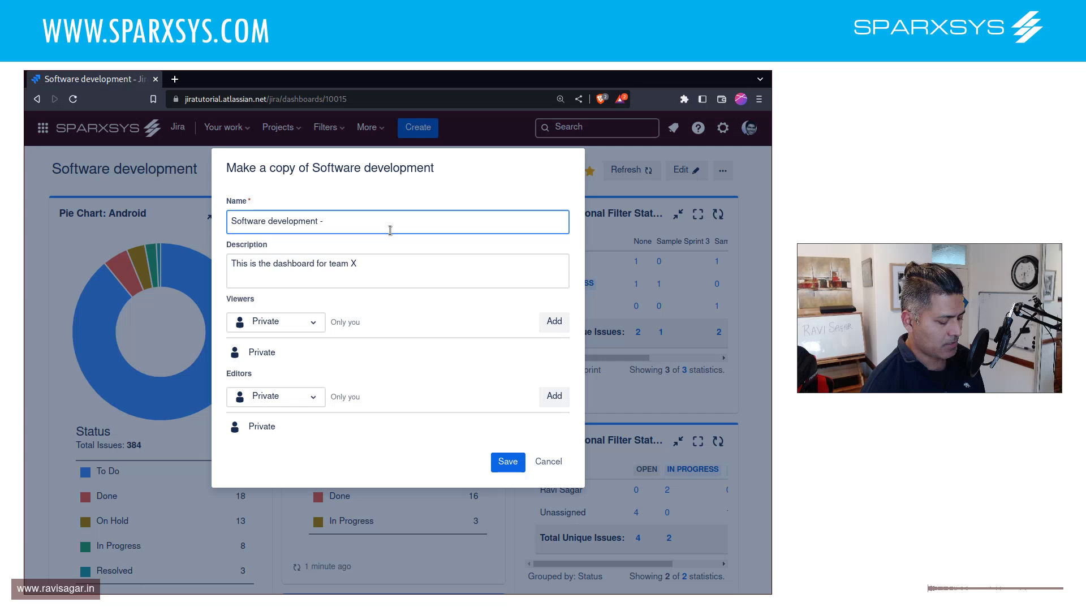
type("Q2")
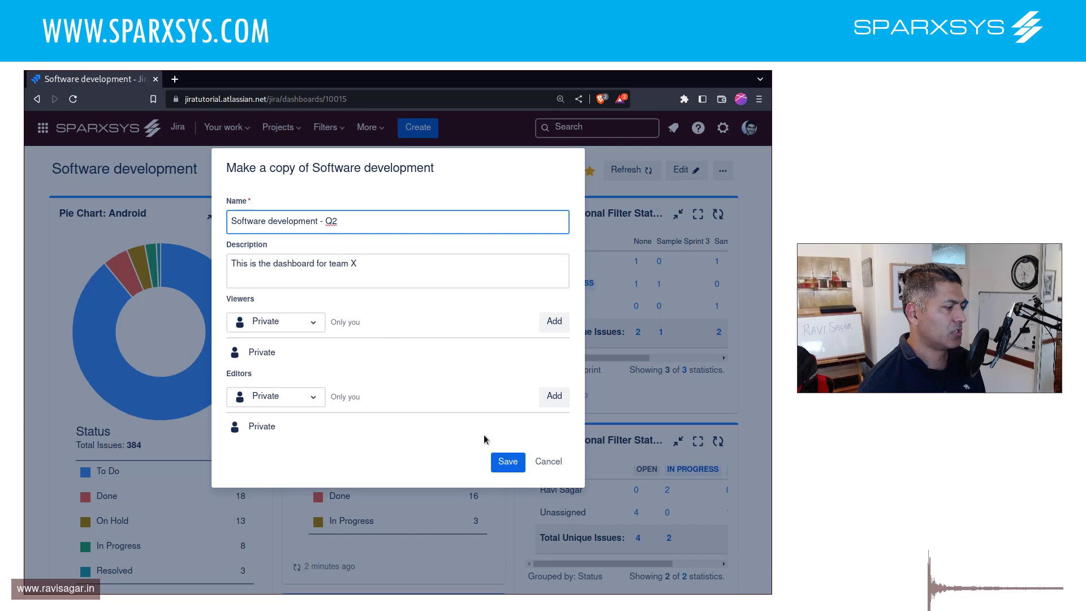
left_click(506, 461)
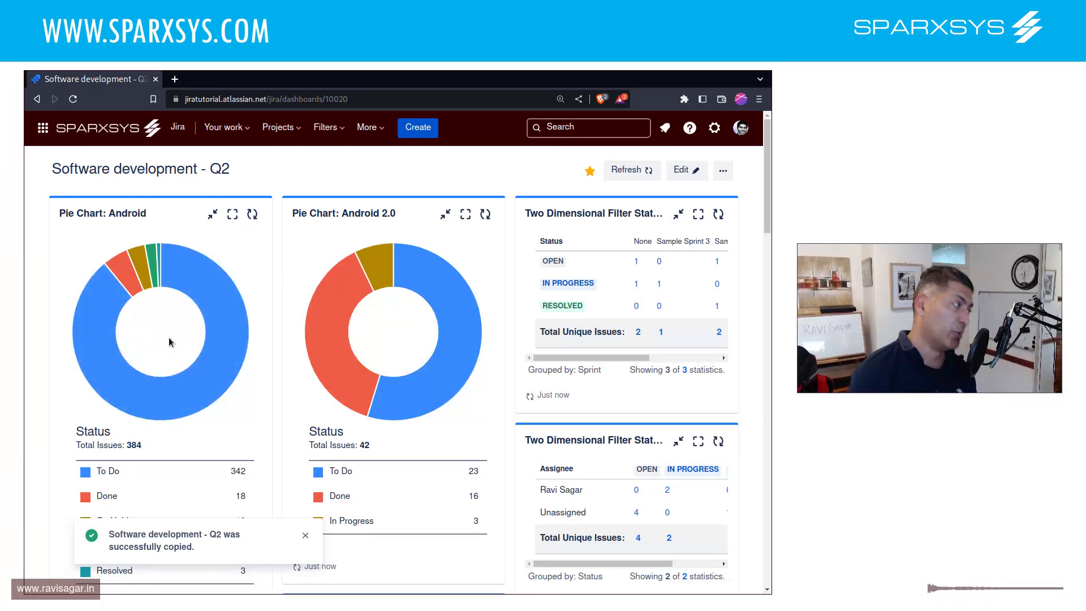
Step: Put the Q2 dashboard into edit mode and open the Android pie chart's settings
scroll(171, 429, "down", 3)
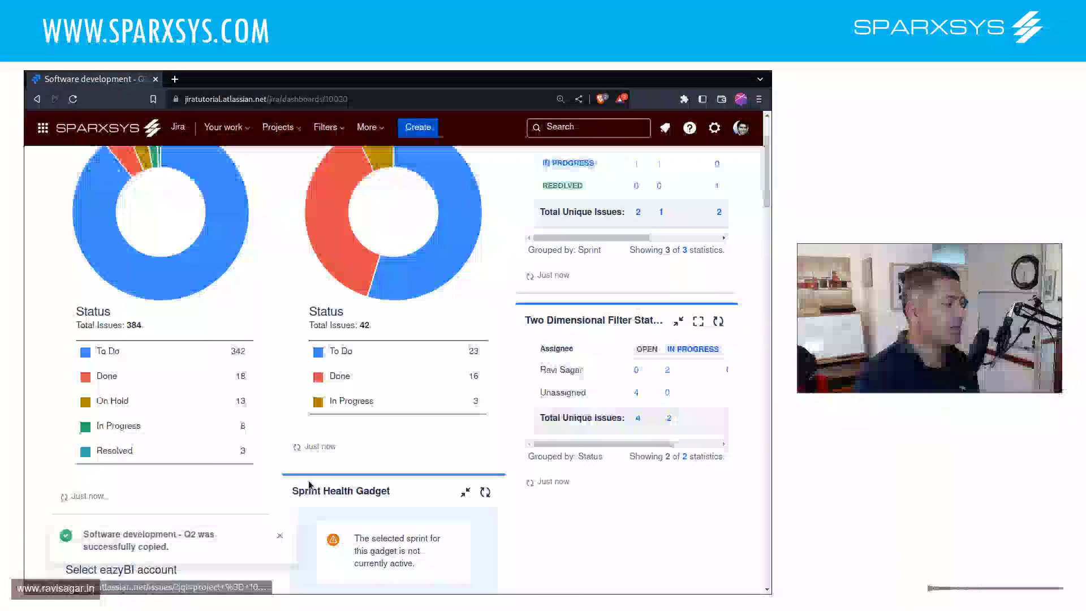
scroll(420, 226, "up", 3)
left_click(686, 169)
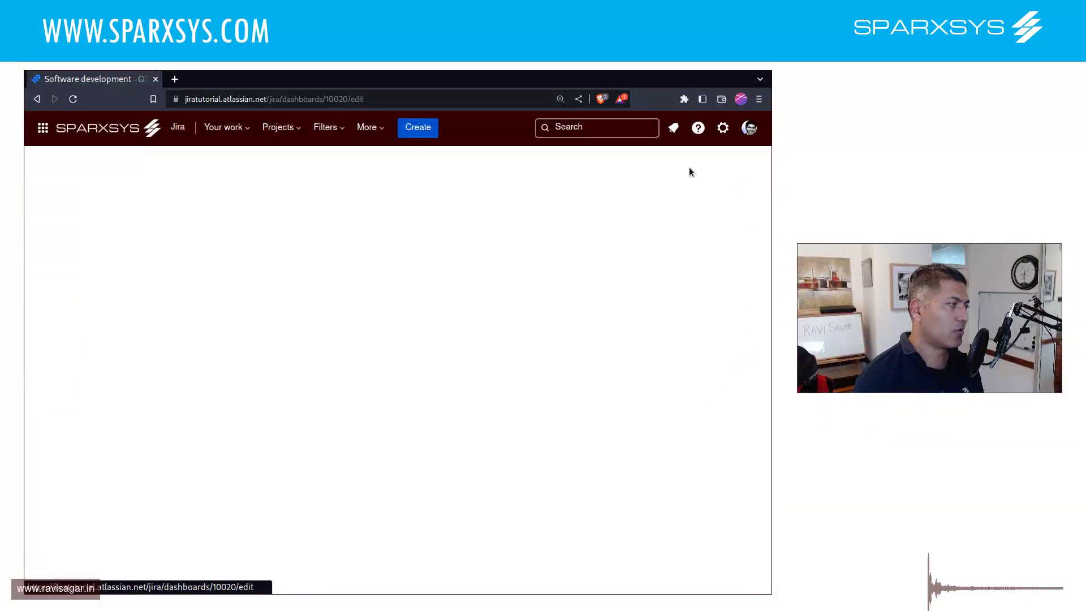
left_click(176, 283)
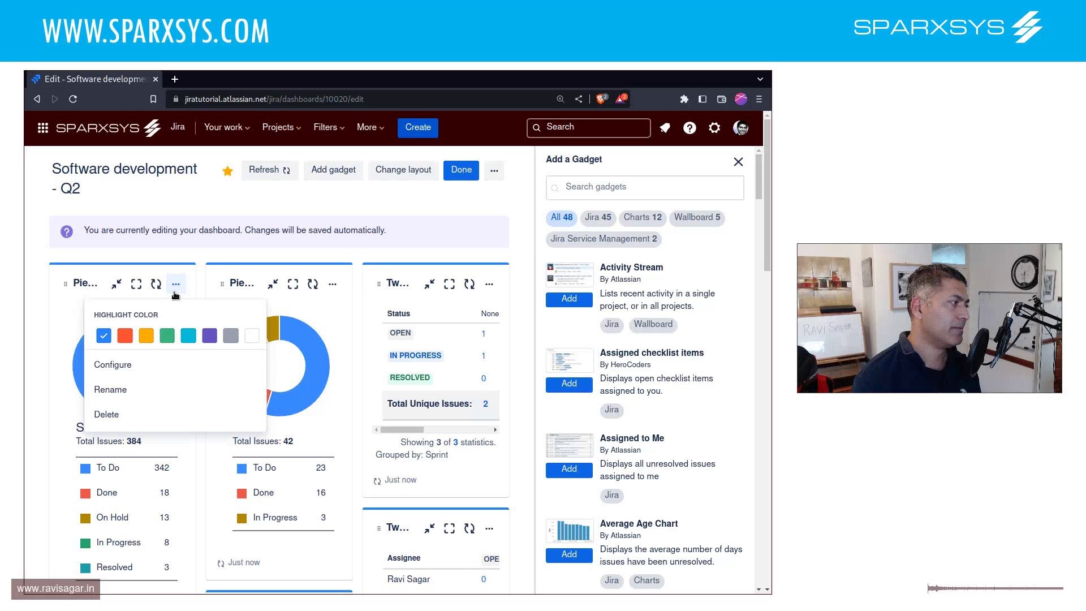
left_click(166, 360)
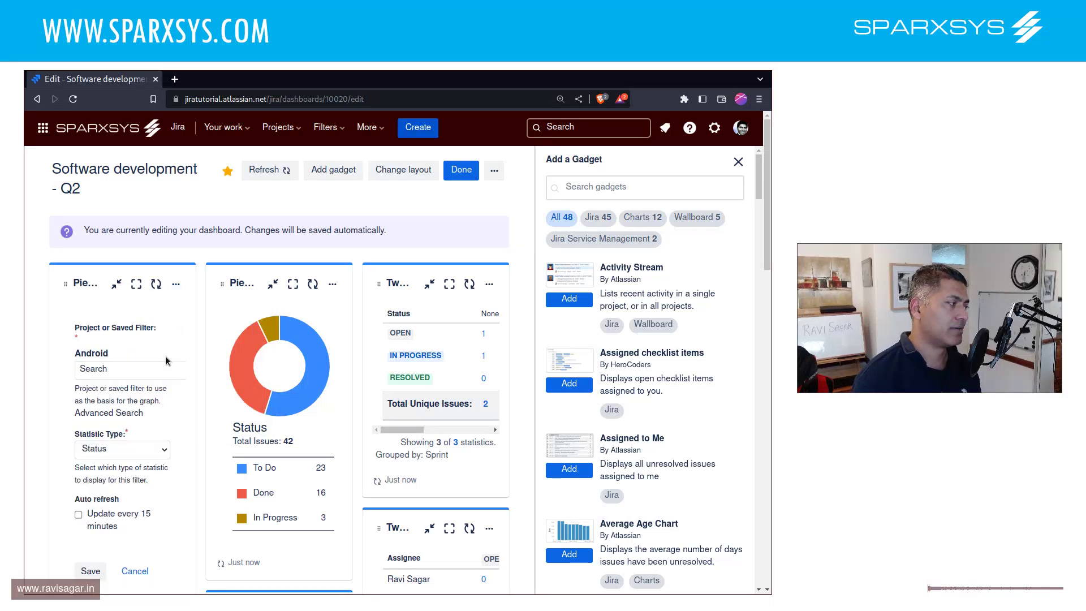
Step: Cancel deleting the Android pie chart, close its settings unsaved, and dismiss the gadget list
left_click(176, 283)
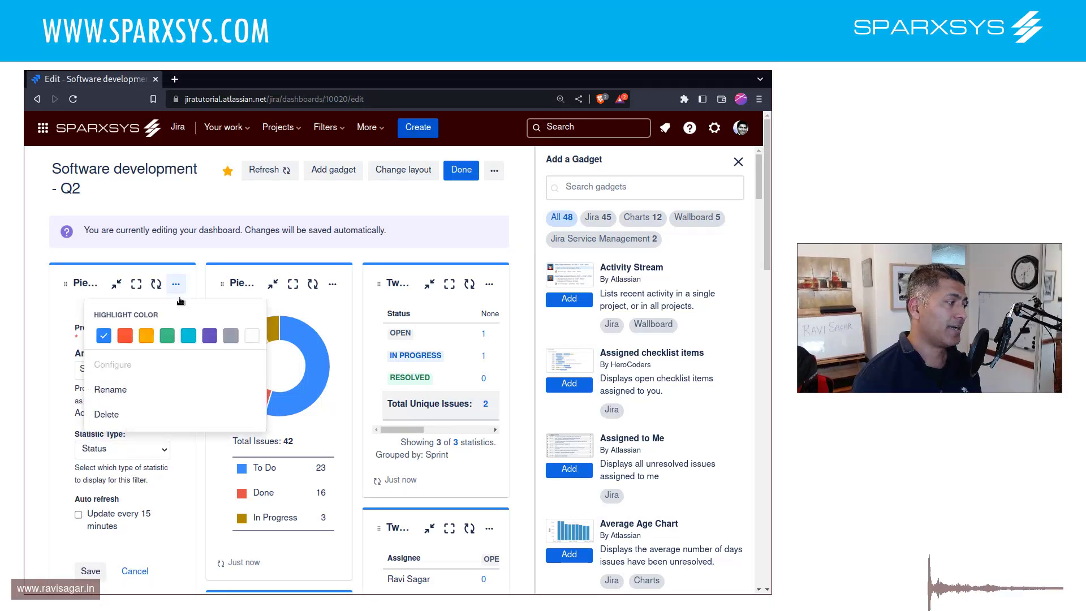
left_click(125, 420)
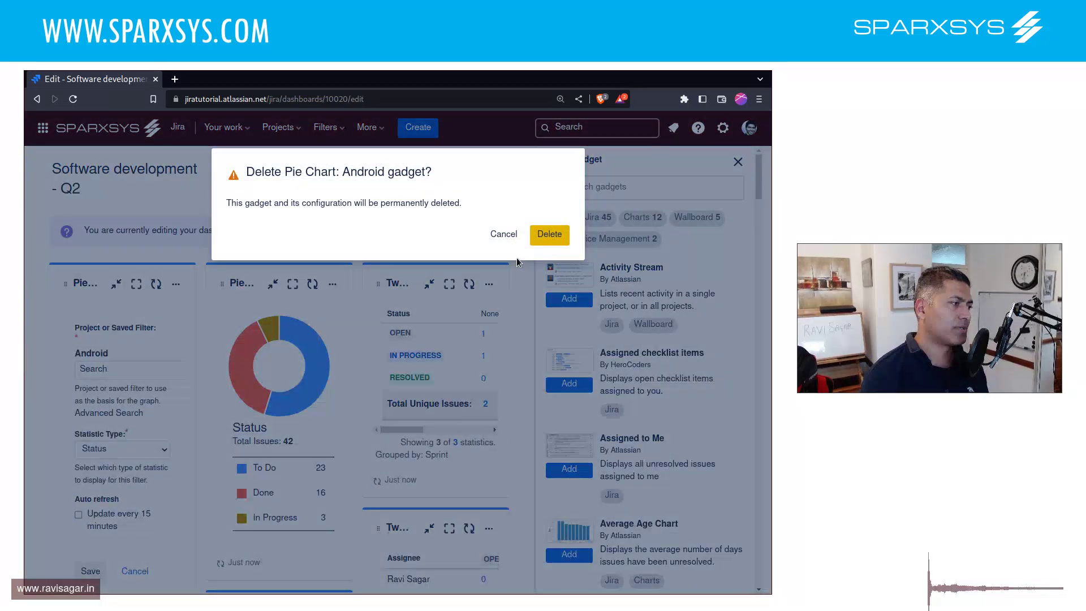
left_click(502, 234)
scroll(140, 338, "down", 2)
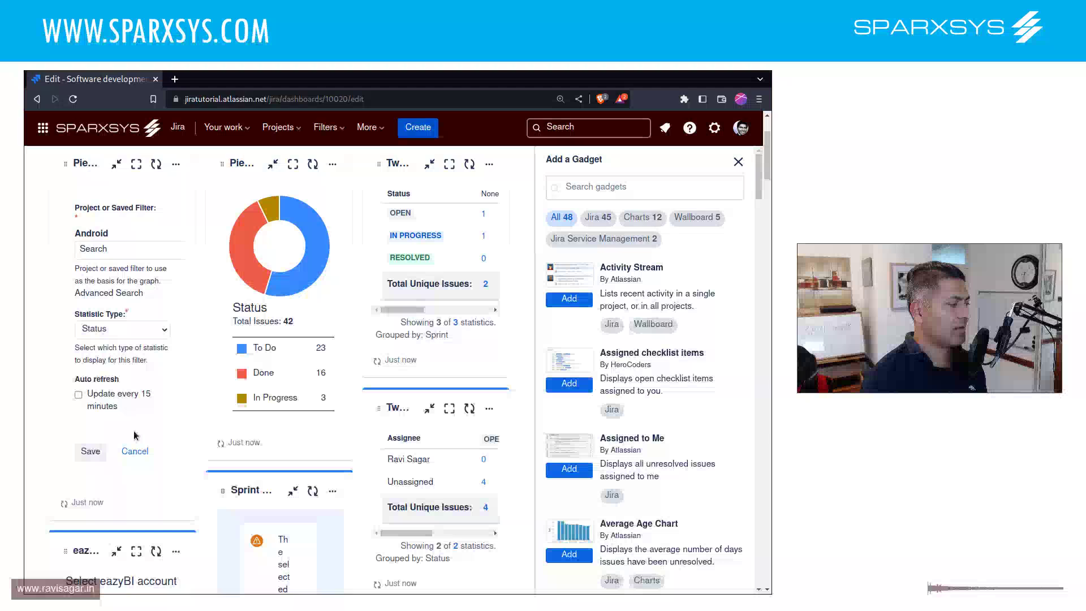
left_click(135, 452)
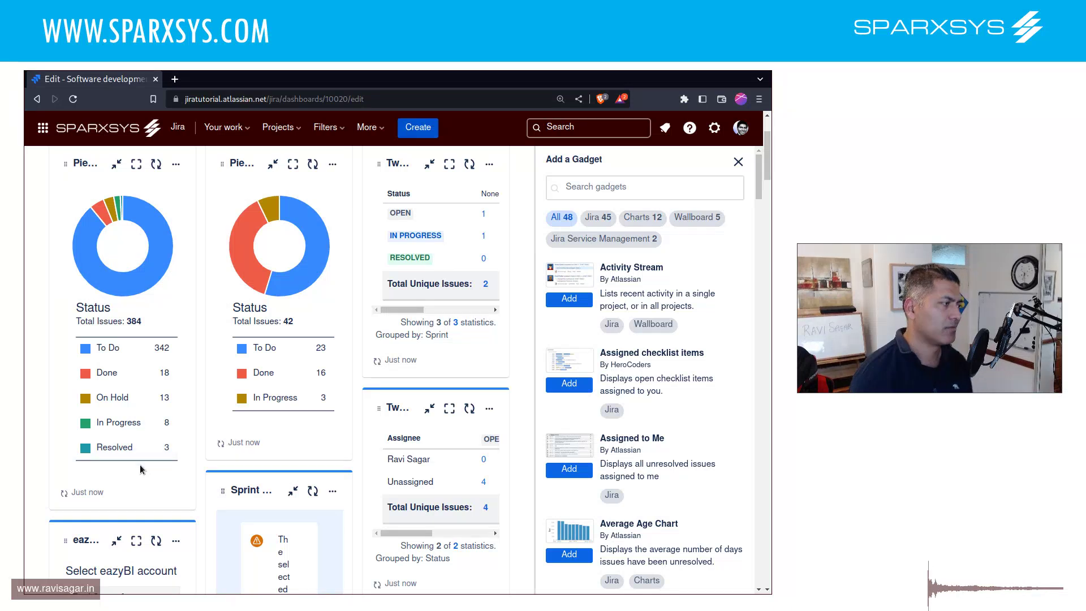
scroll(261, 498, "up", 2)
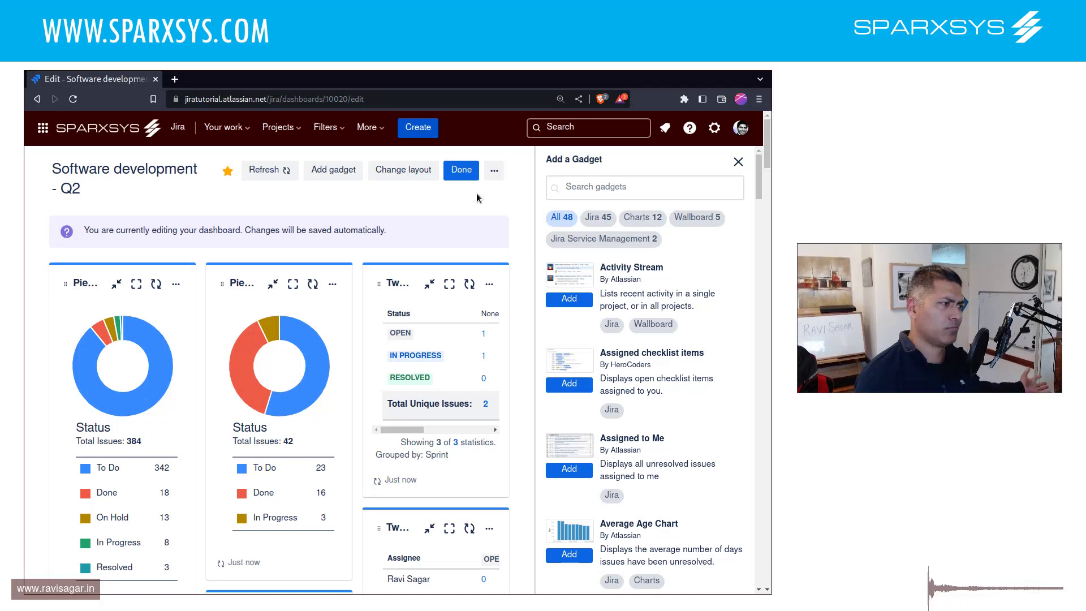
left_click(737, 162)
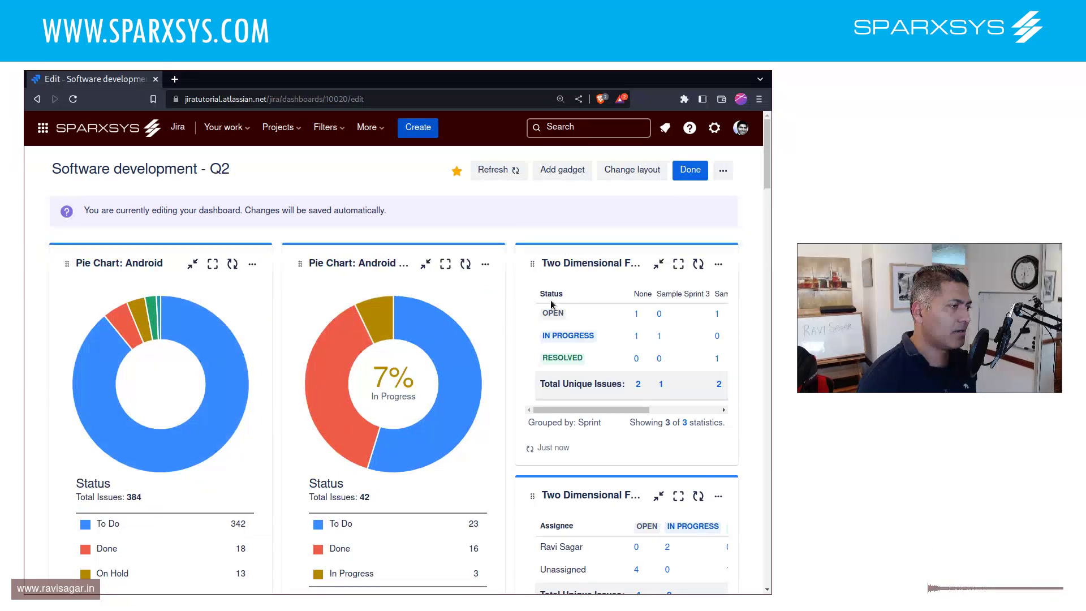
Step: Finish editing so Software development - Q2 returns to its normal view
left_click(690, 170)
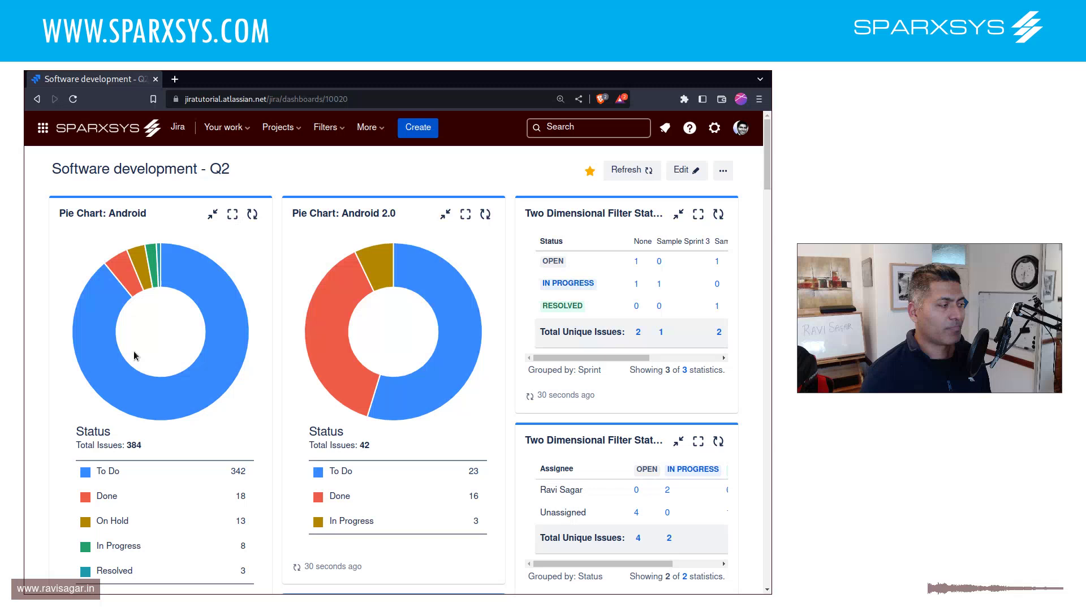
mouse_move(83, 346)
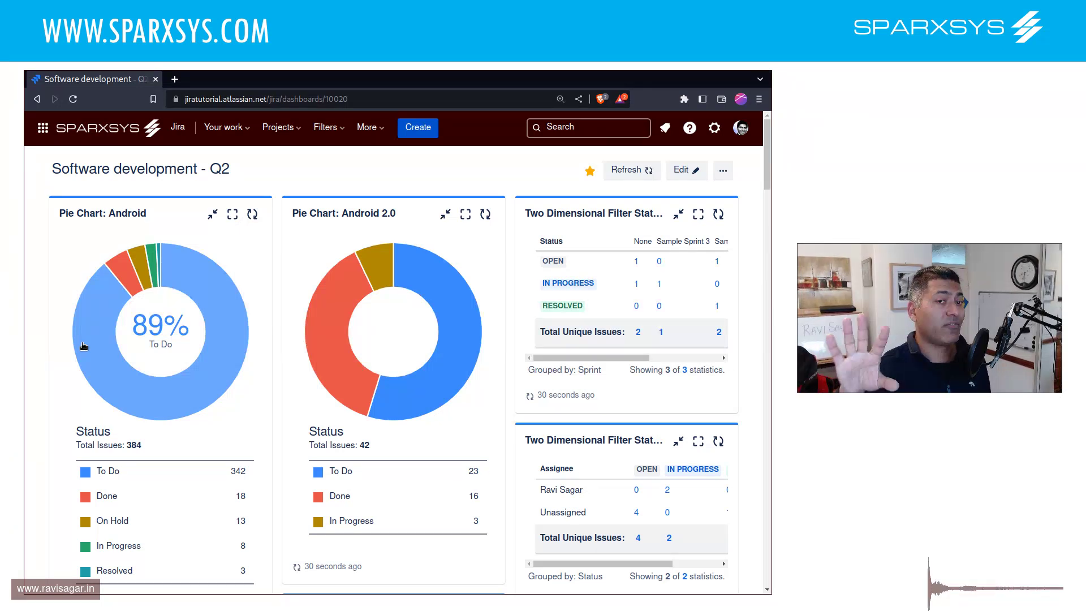
Step: In advanced issue search, replace the query with JQL starting 'project in ('
left_click(597, 134)
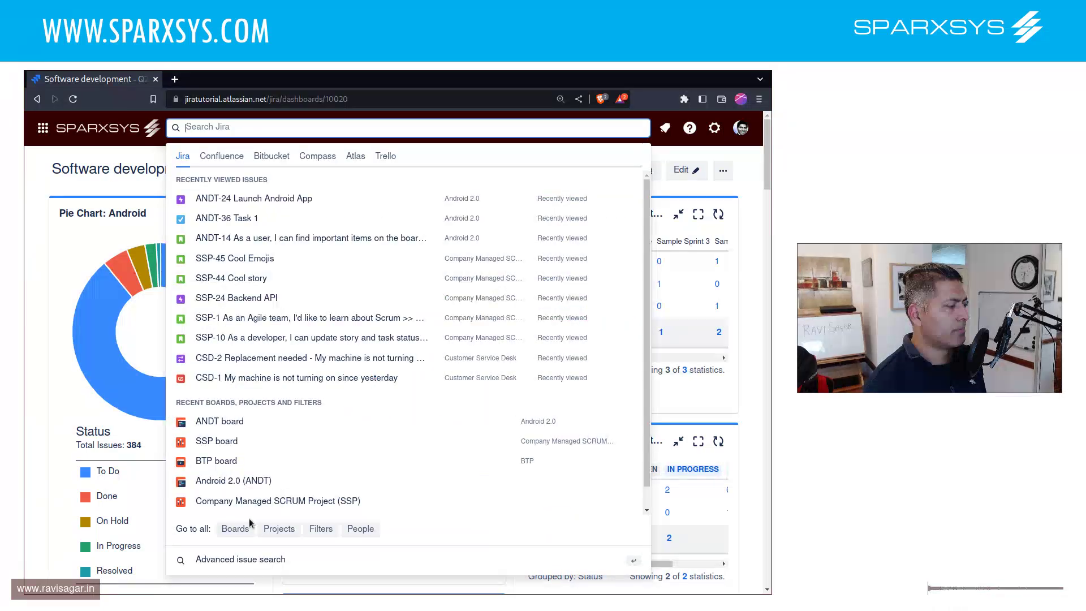
left_click(273, 557)
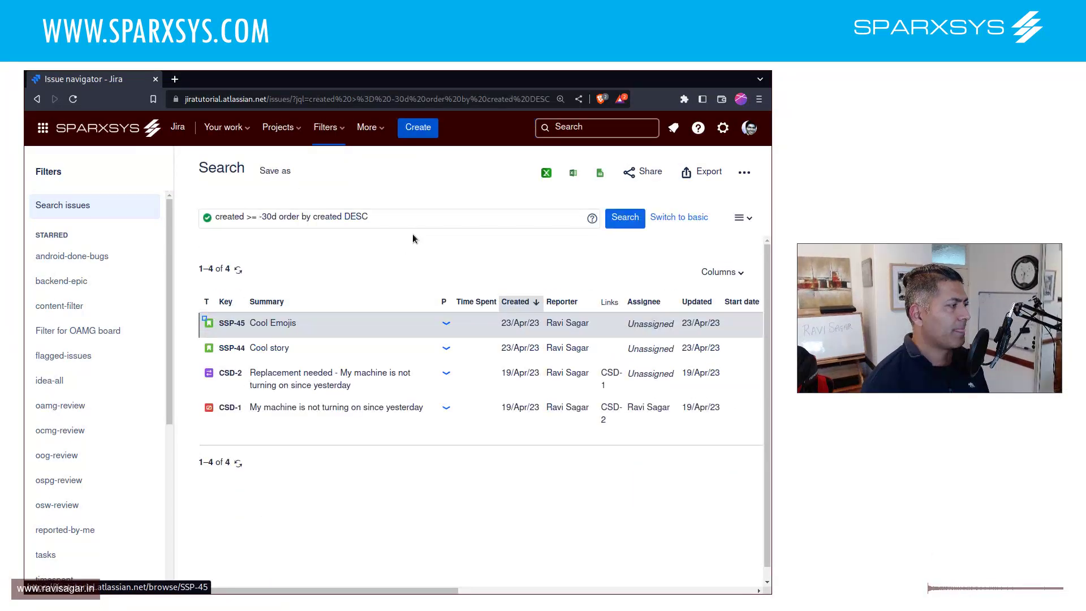
left_click_drag(396, 219, 214, 218)
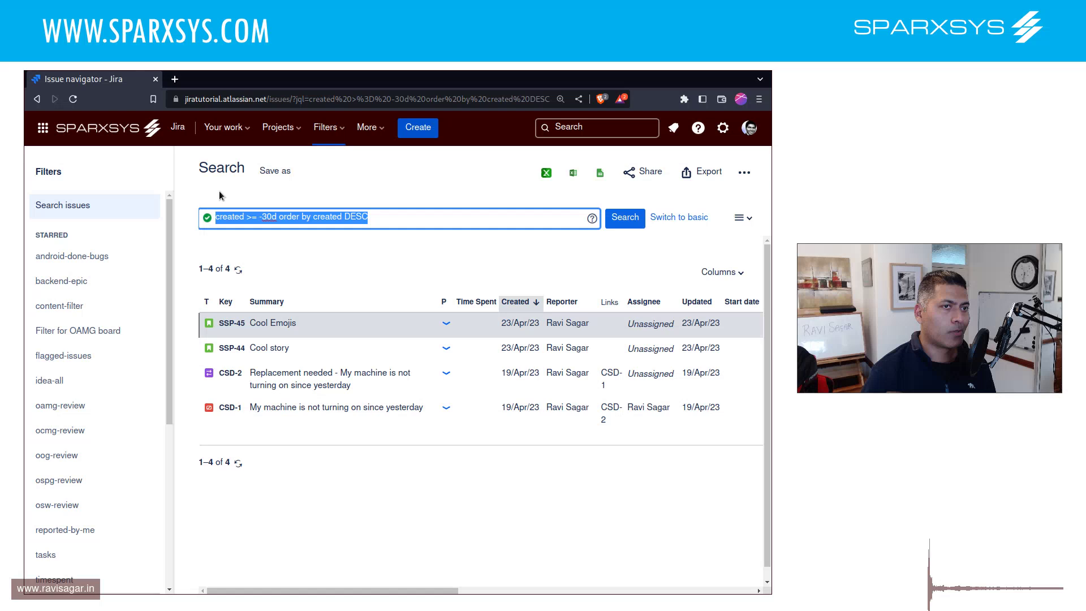
type("proj")
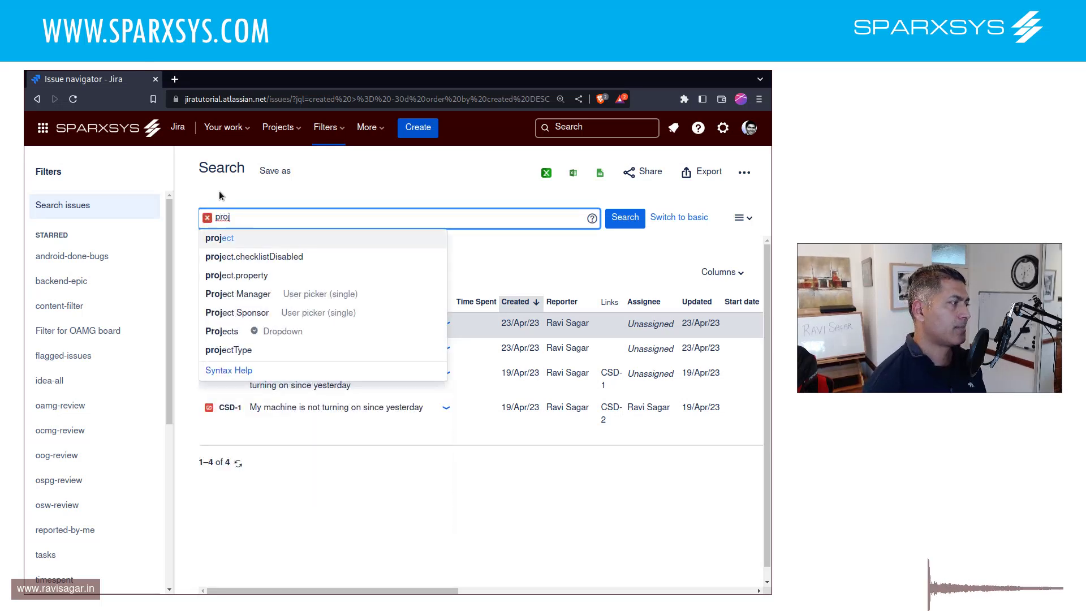
key("Return")
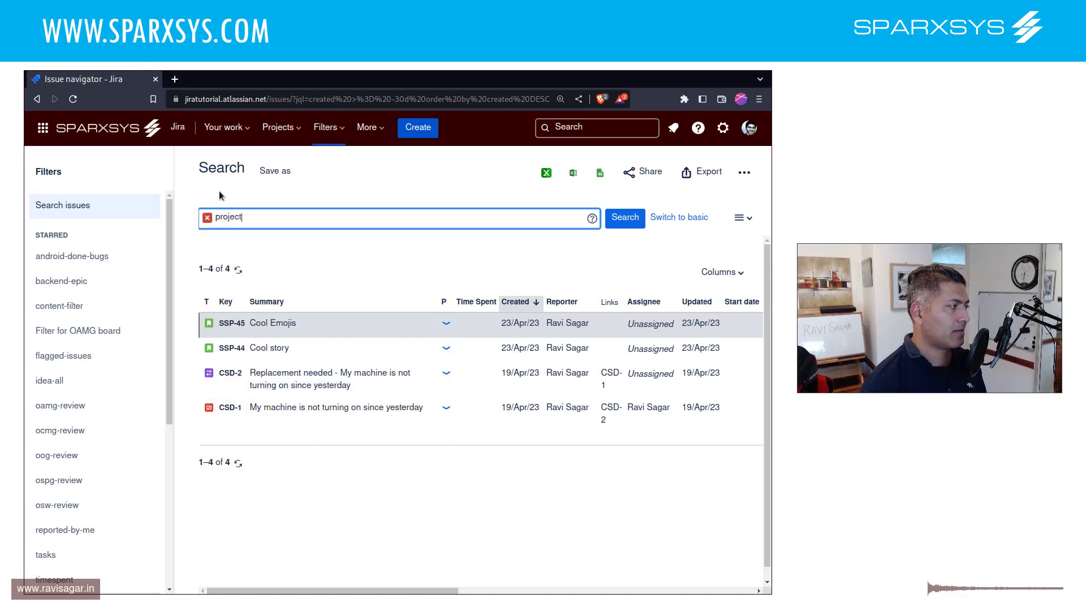
type("in")
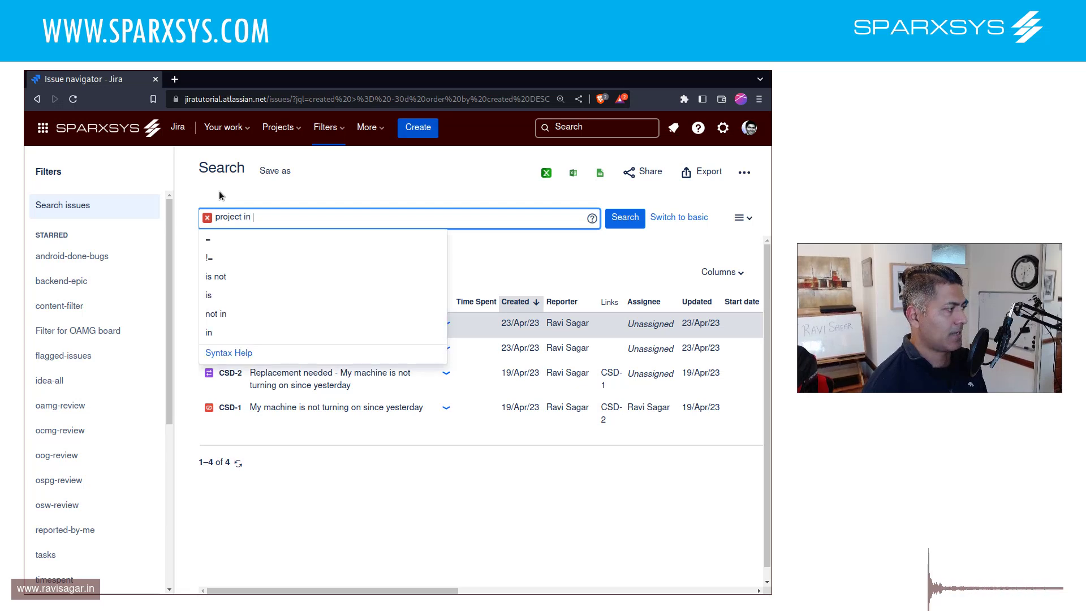
type(" (")
Step: Search projects Android, Android 2.0 and CLONE IOS (434 issues) and choose Save as
key("Down")
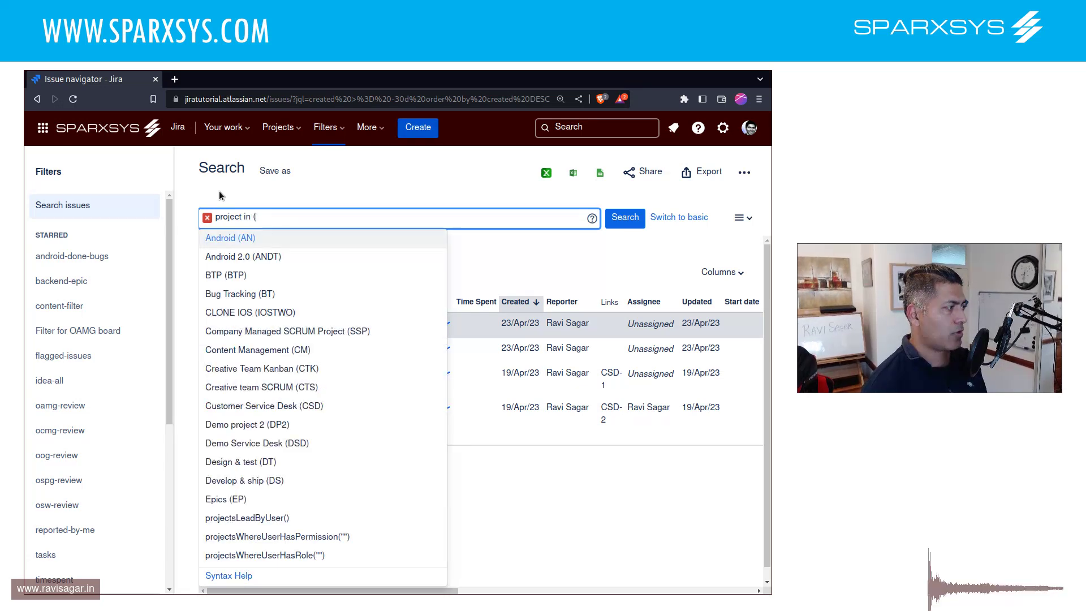
key("Return")
type(",")
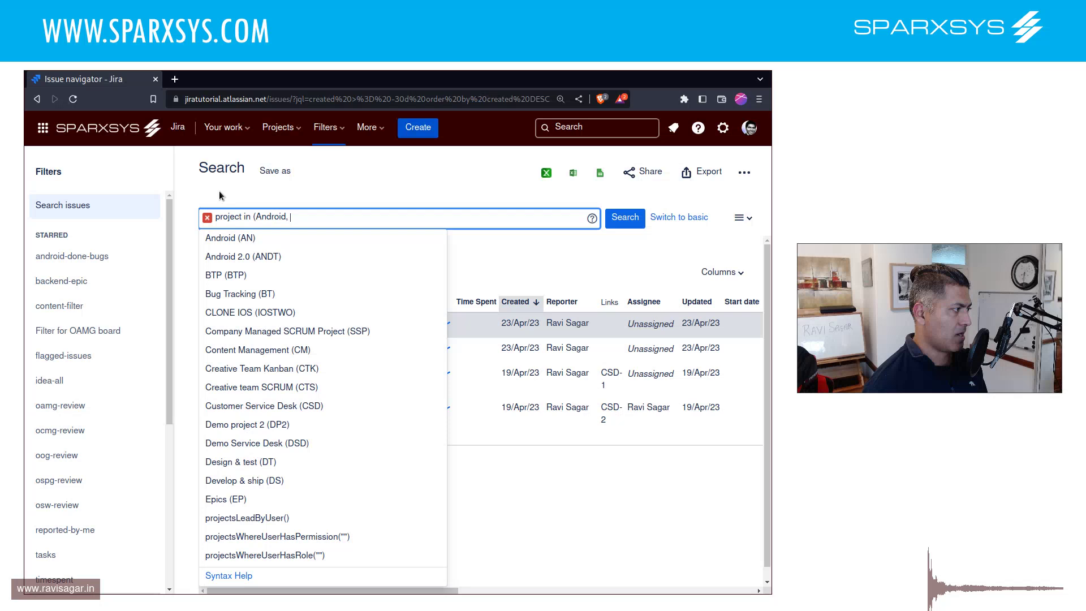
key("Down")
key("Down")
key("Return")
type(",")
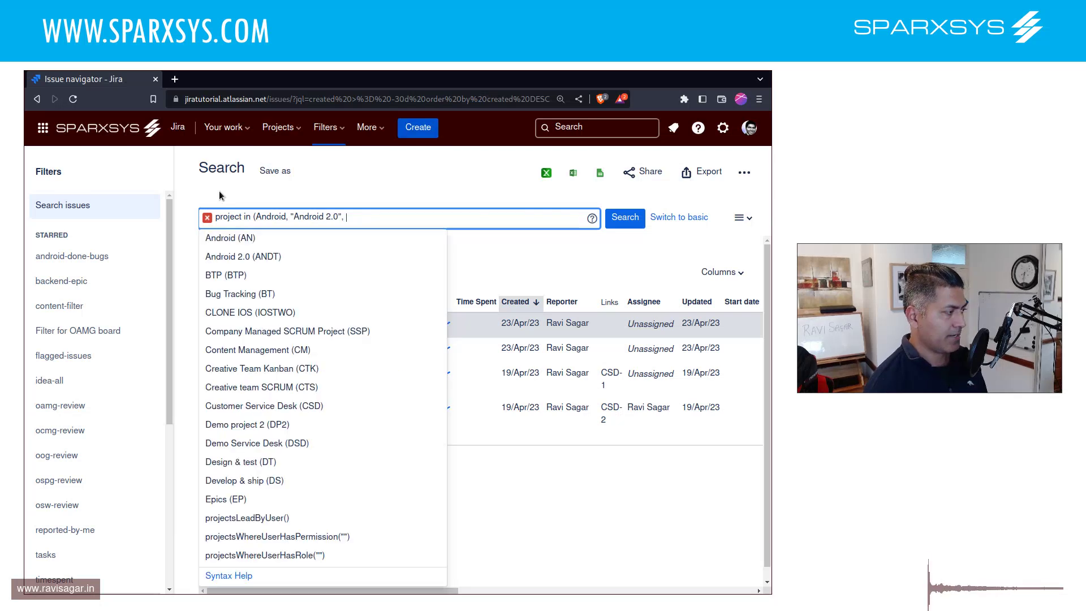
key("Down")
key("Down")
key("Down")
key("Down")
key("Down")
key("Return")
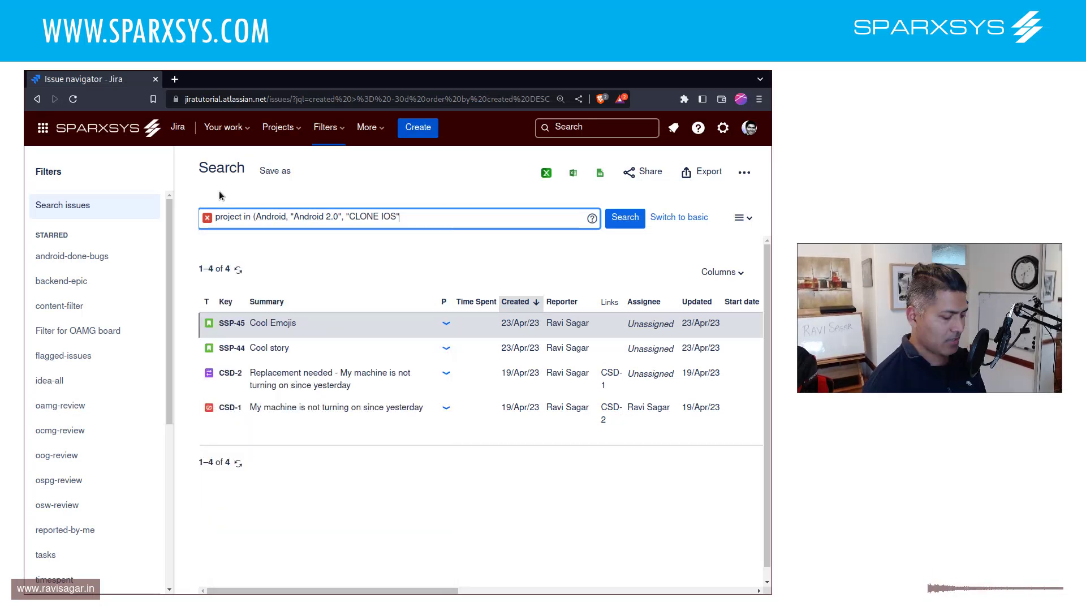
type(")")
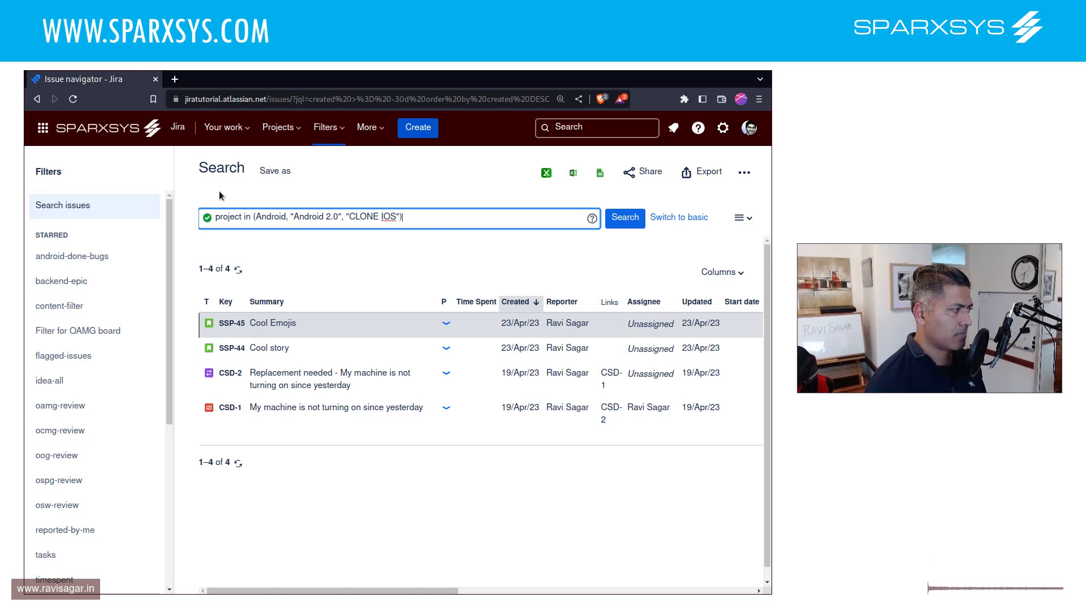
left_click(627, 219)
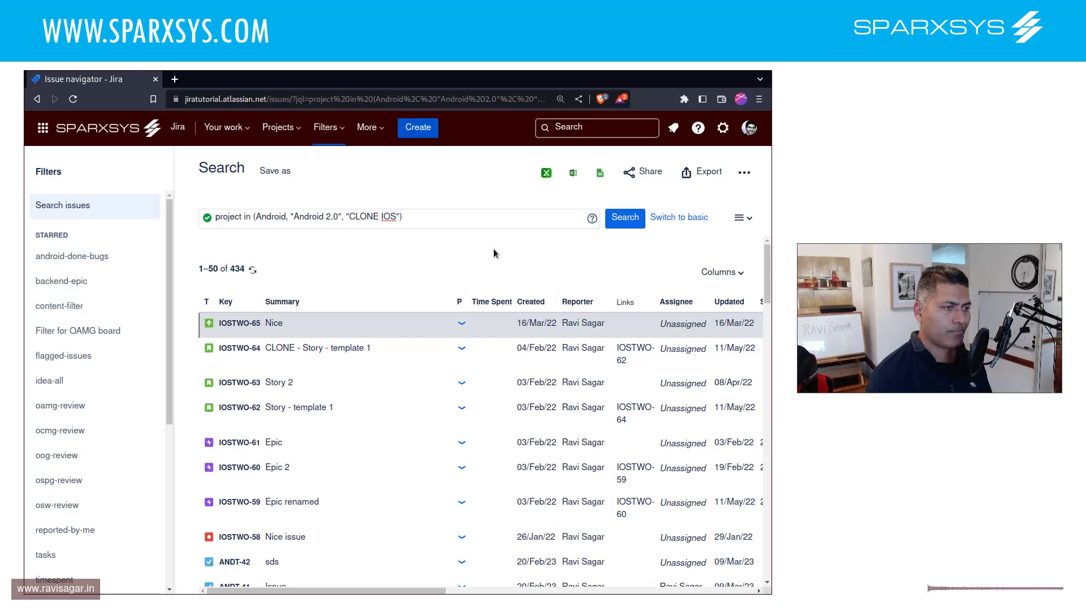
left_click(276, 171)
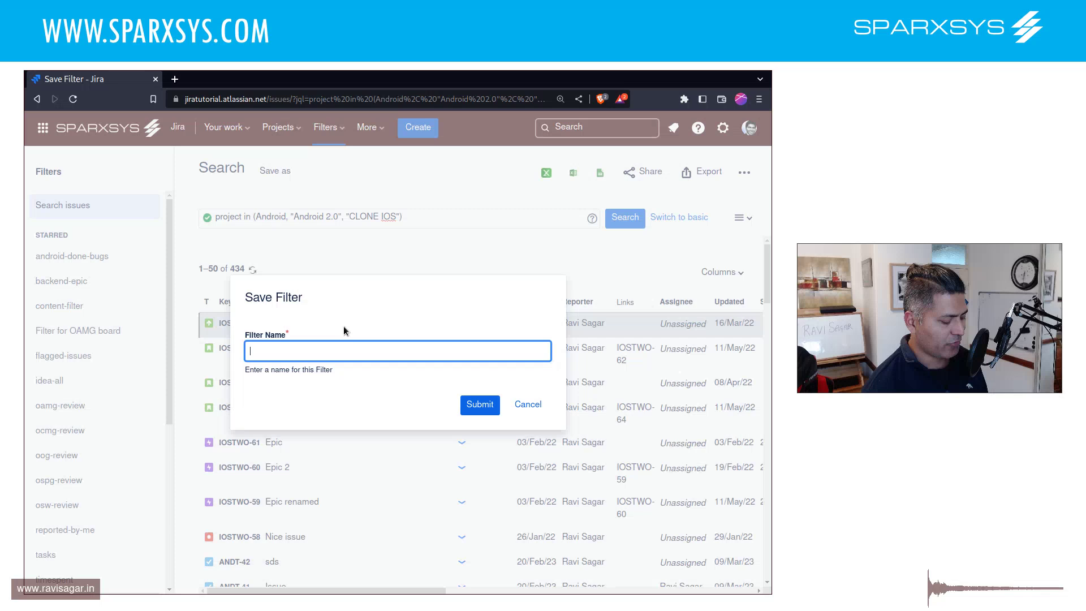
Step: Enter my-projects as the Filter Name, correcting the typos along the way
type("master")
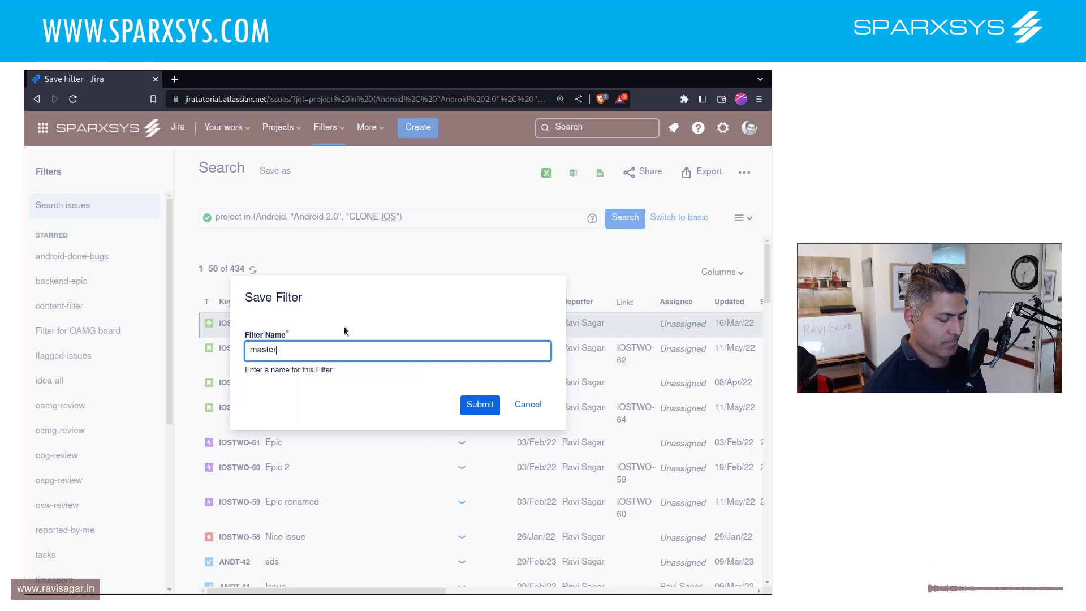
key("ctrl+a")
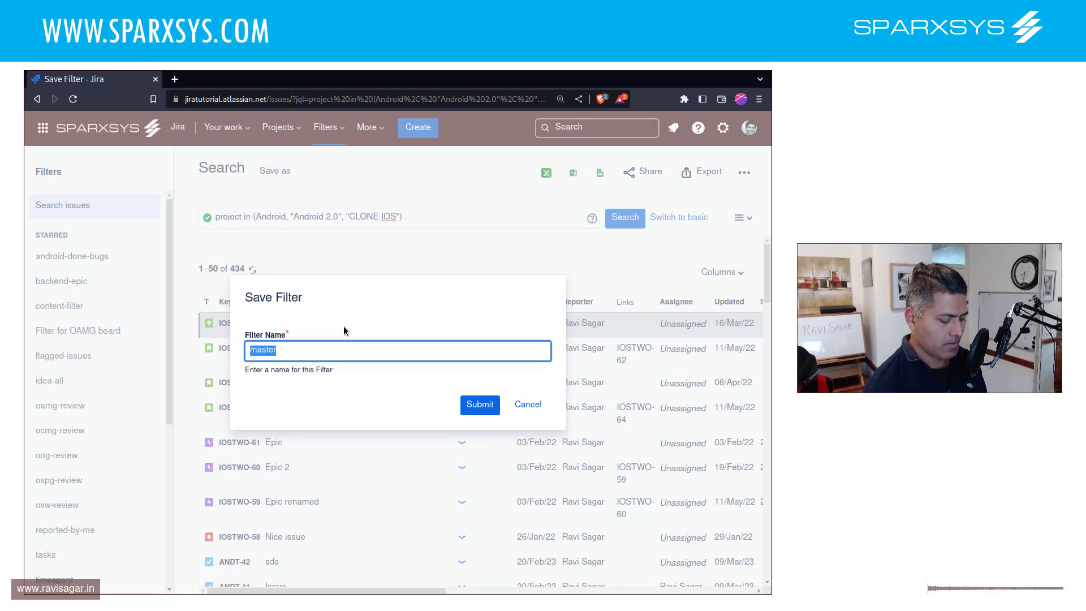
type("Su")
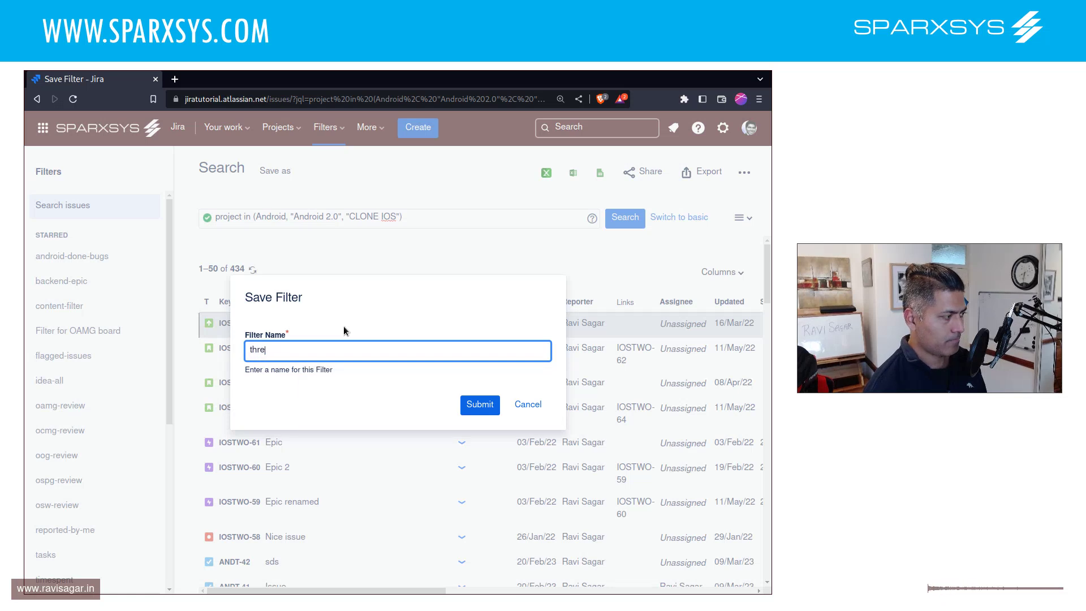
key("ctrl+v")
type("m")
key("ctrl+a")
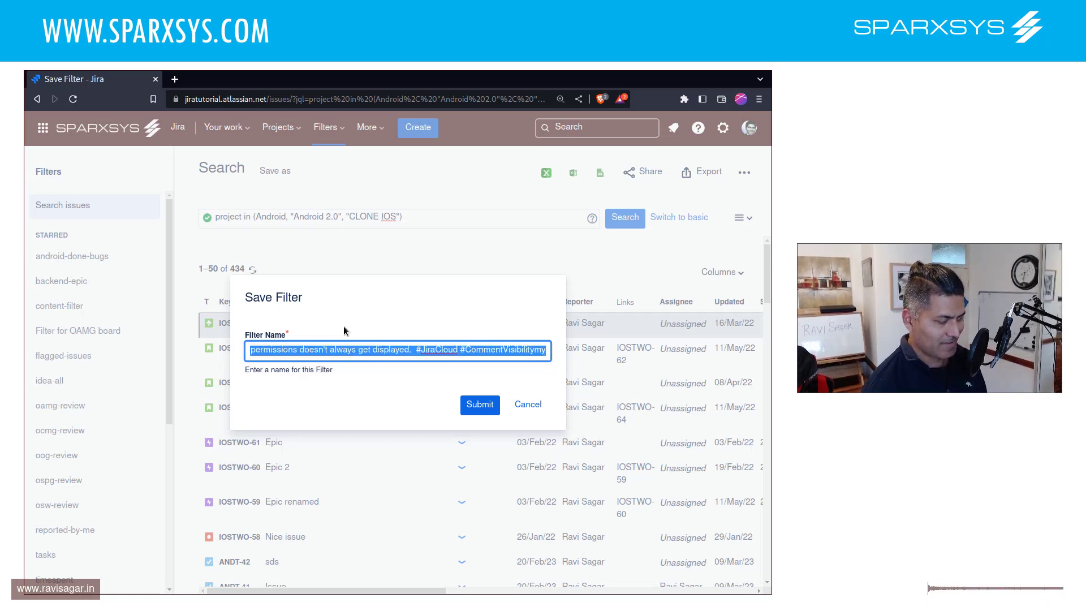
type("n")
key("BackSpace")
type("m")
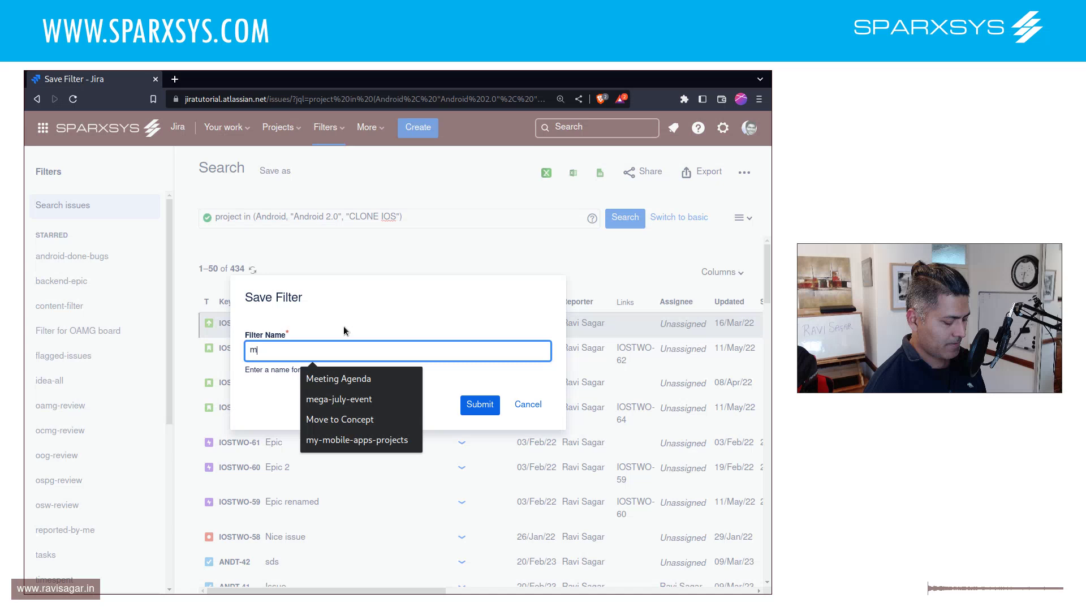
type("y-3-p")
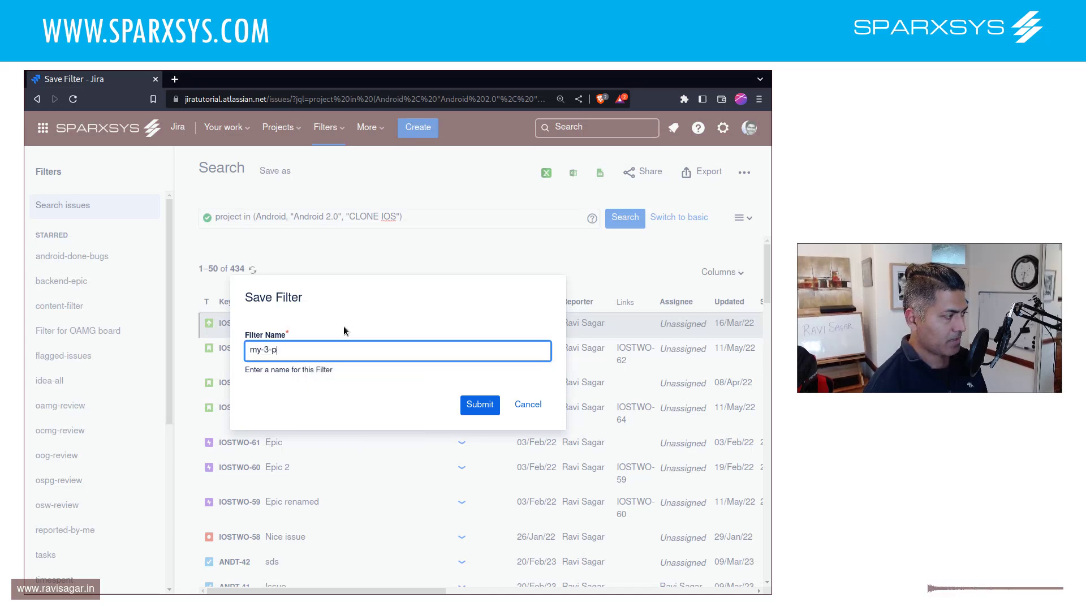
type("rojects")
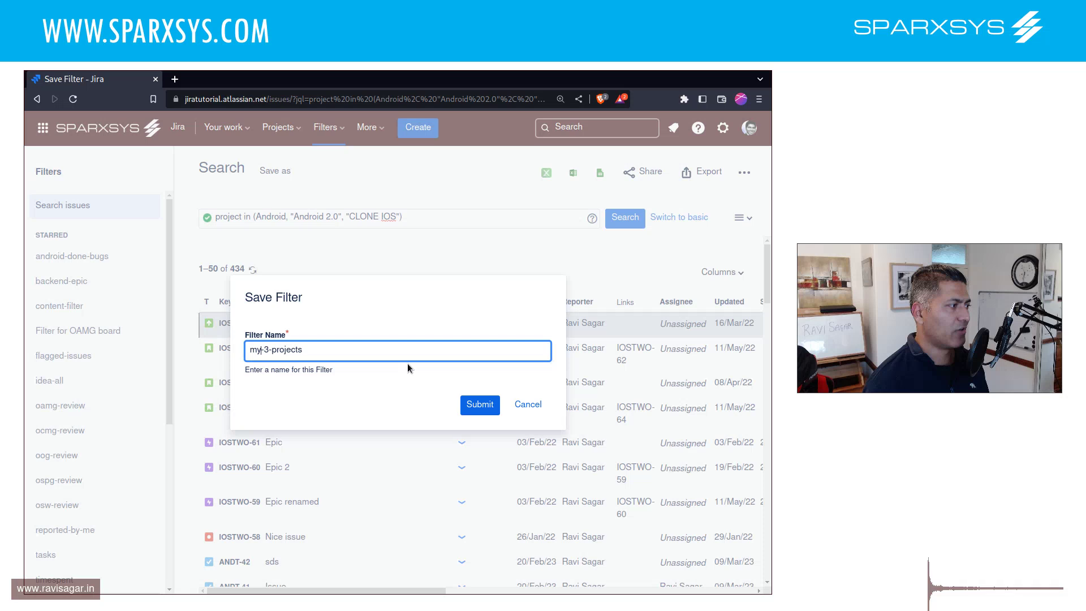
key("Right")
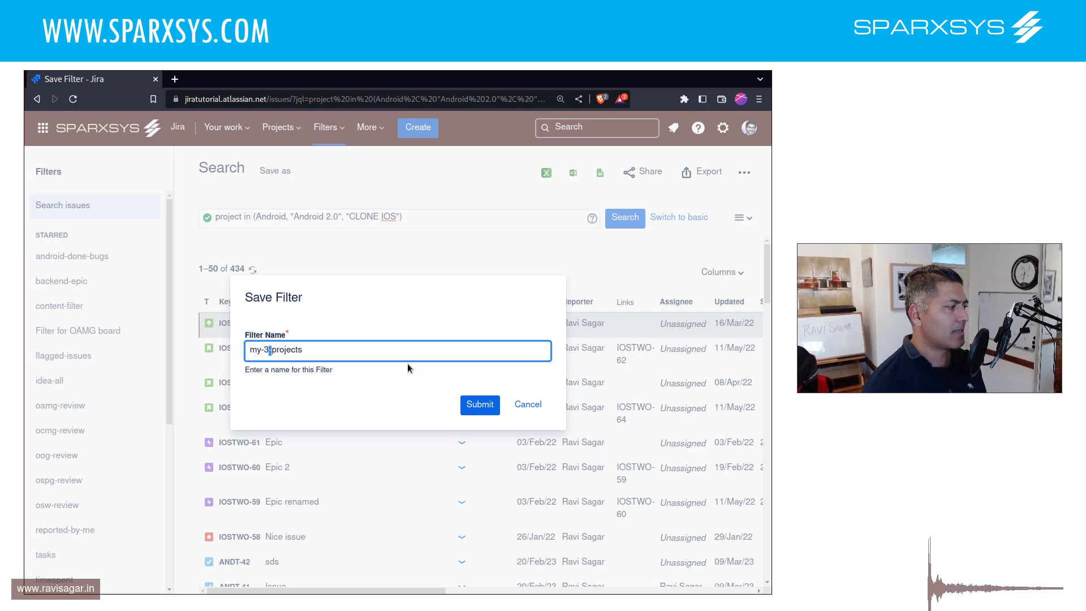
key("Delete")
key("BackSpace")
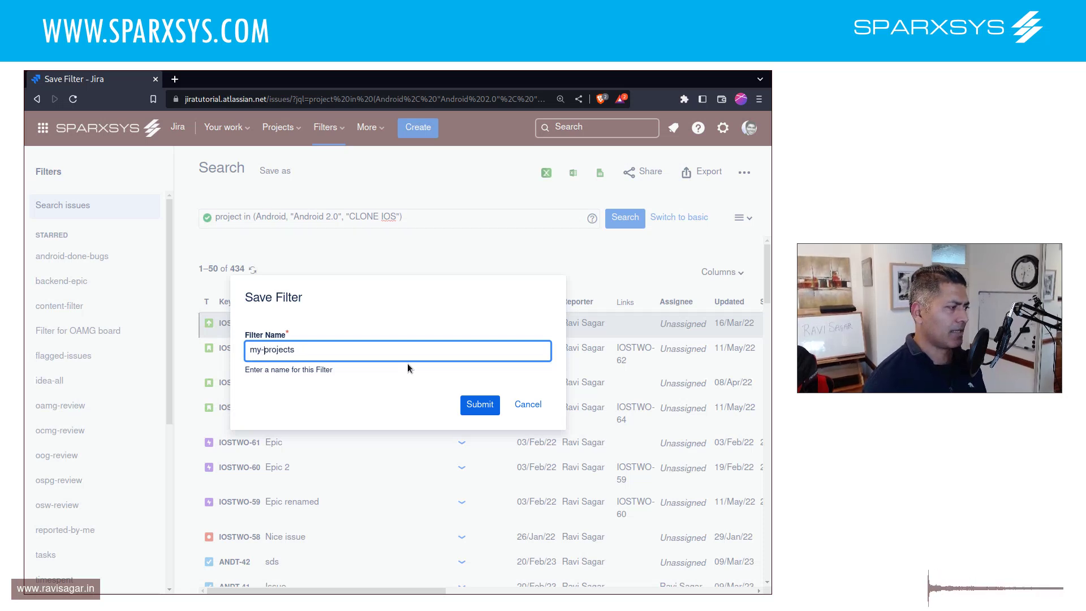
Step: Save the filter as my-projects and return to the issue search
left_click(475, 405)
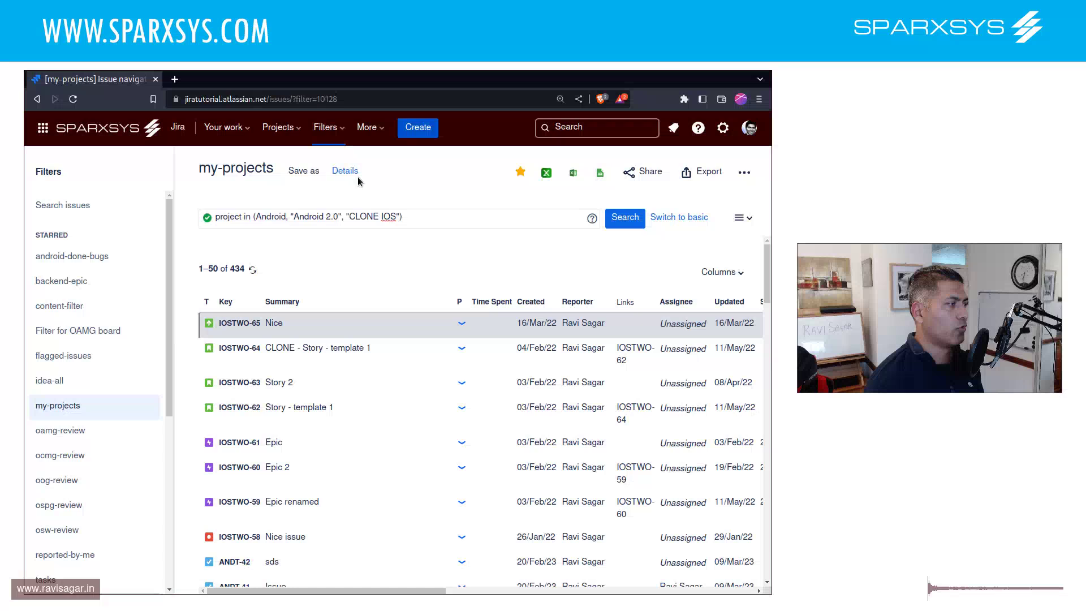
triple_click(242, 168)
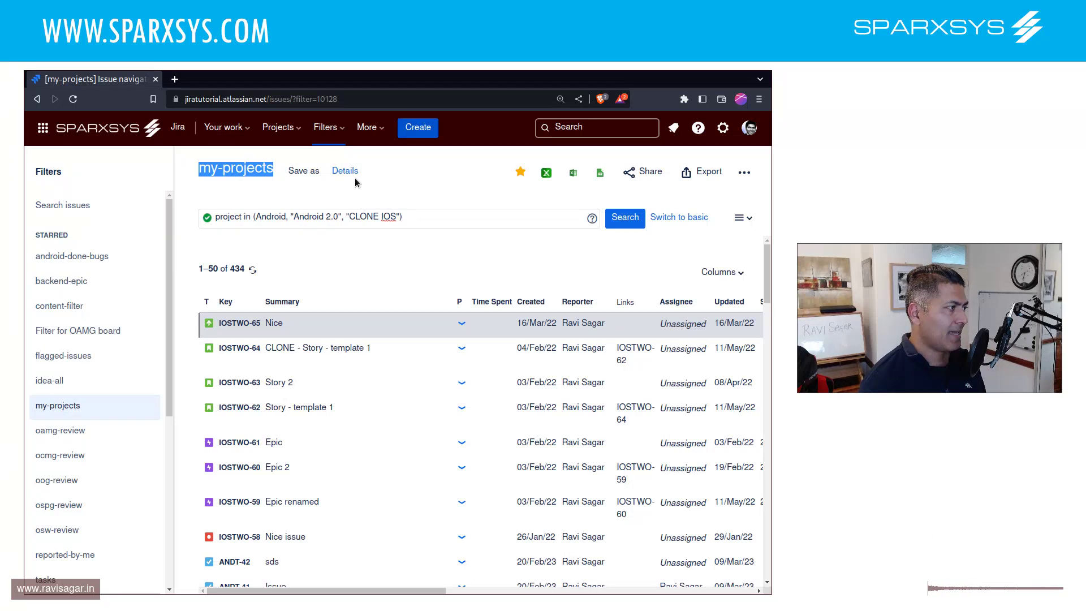
left_click(76, 204)
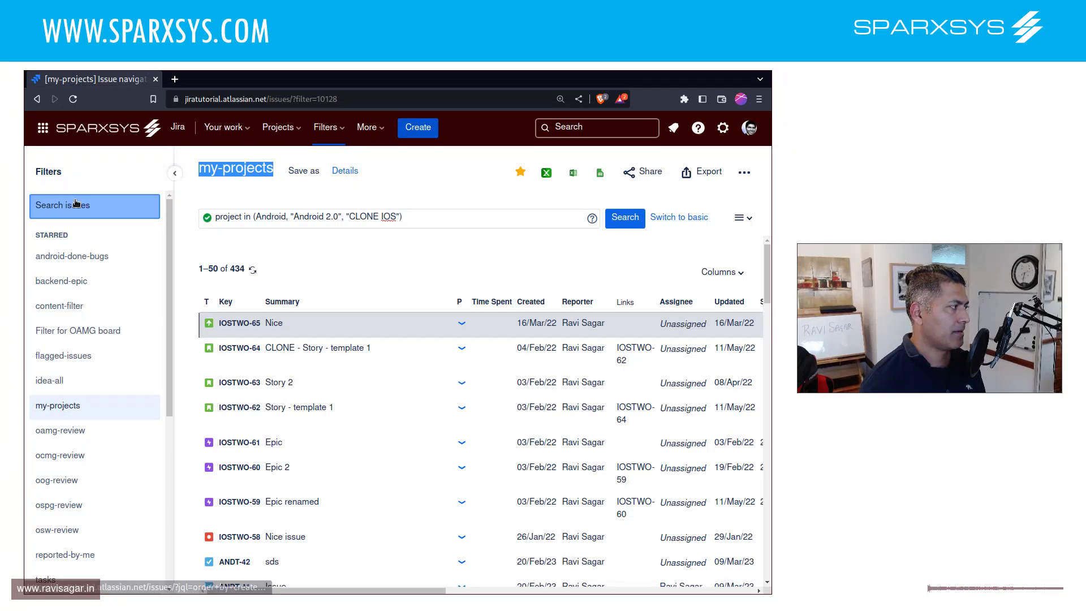
Step: Run the JQL filter=my-projects with results shown as a plain list
left_click(303, 218)
key("ctrl+a")
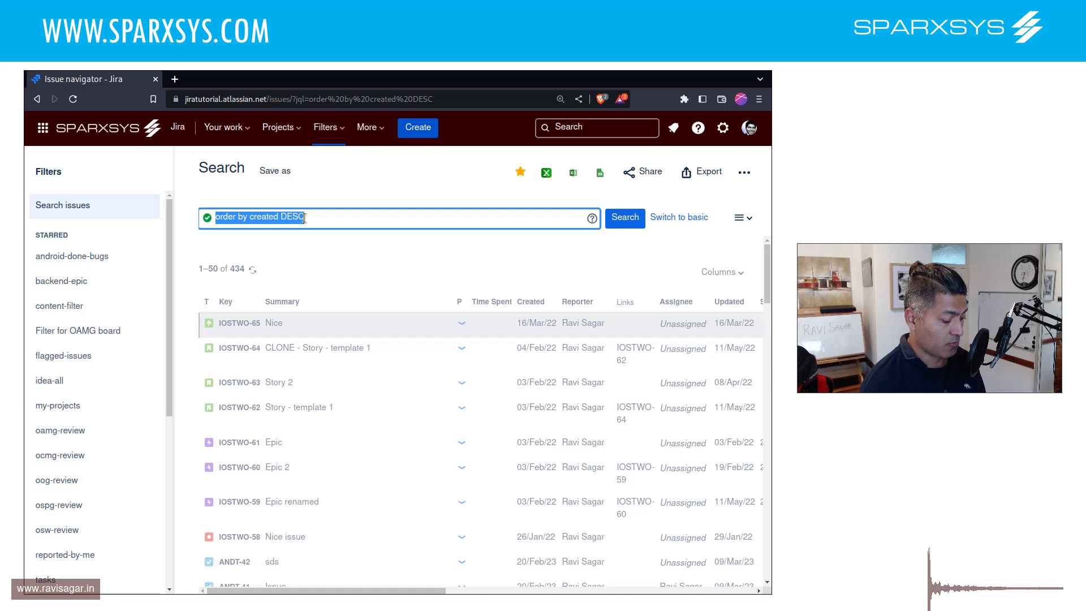
type("fil")
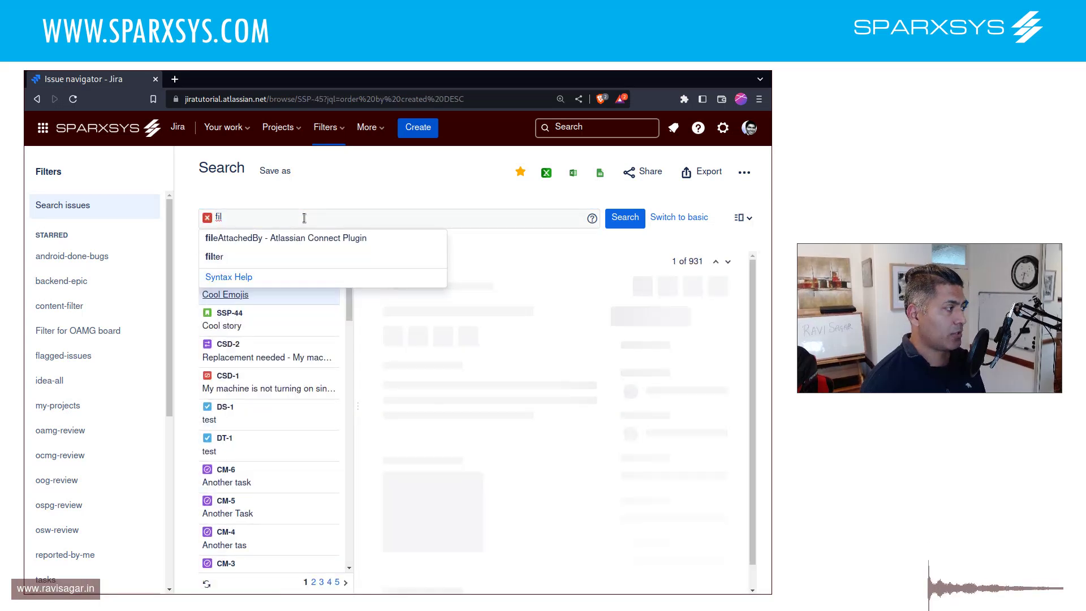
key("Escape")
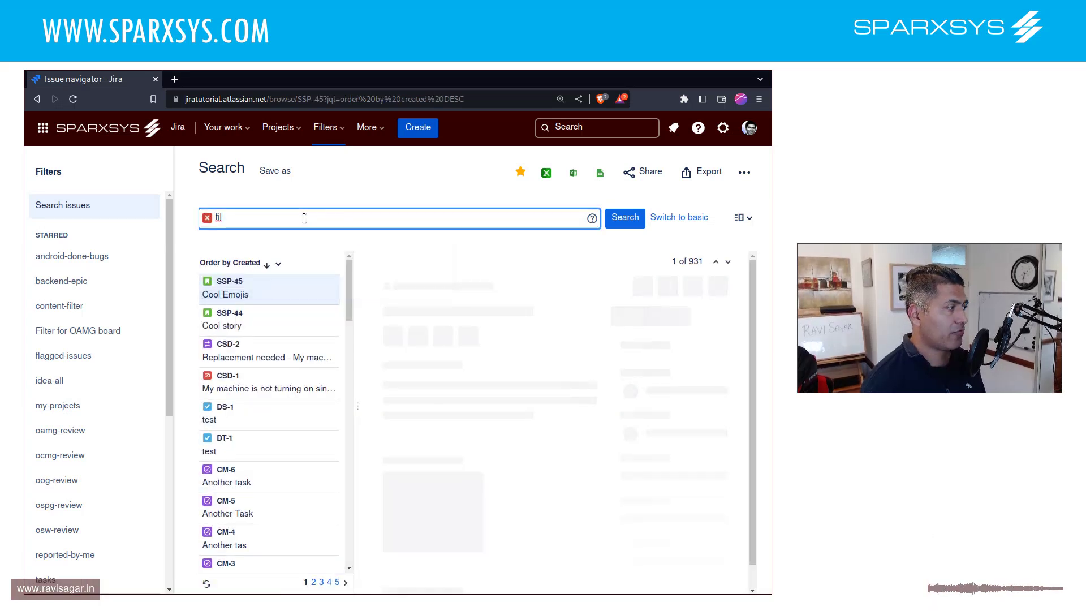
left_click(742, 219)
left_click(670, 284)
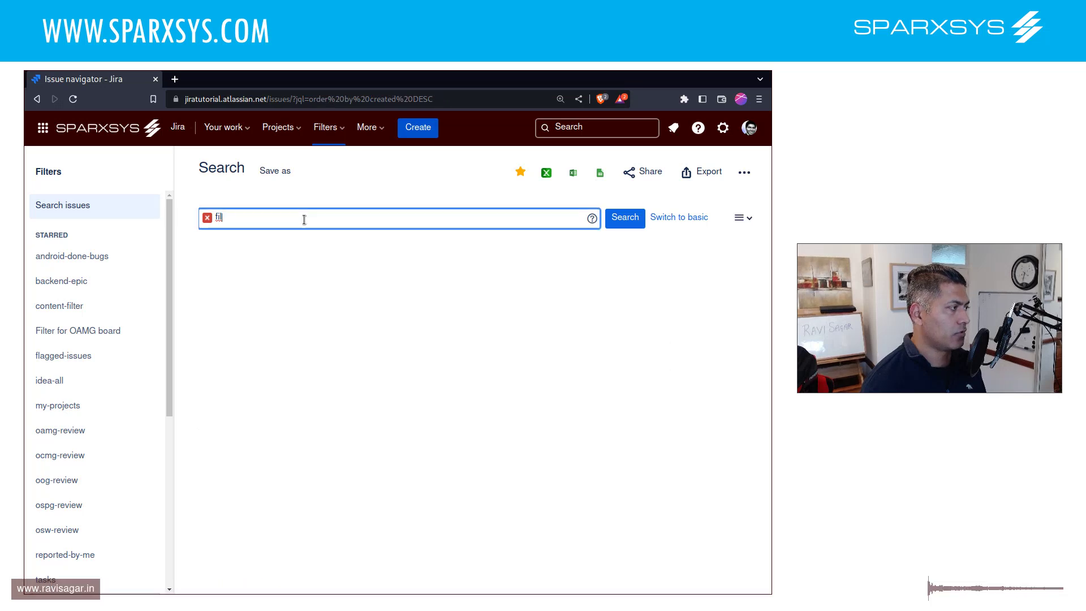
type("ter=")
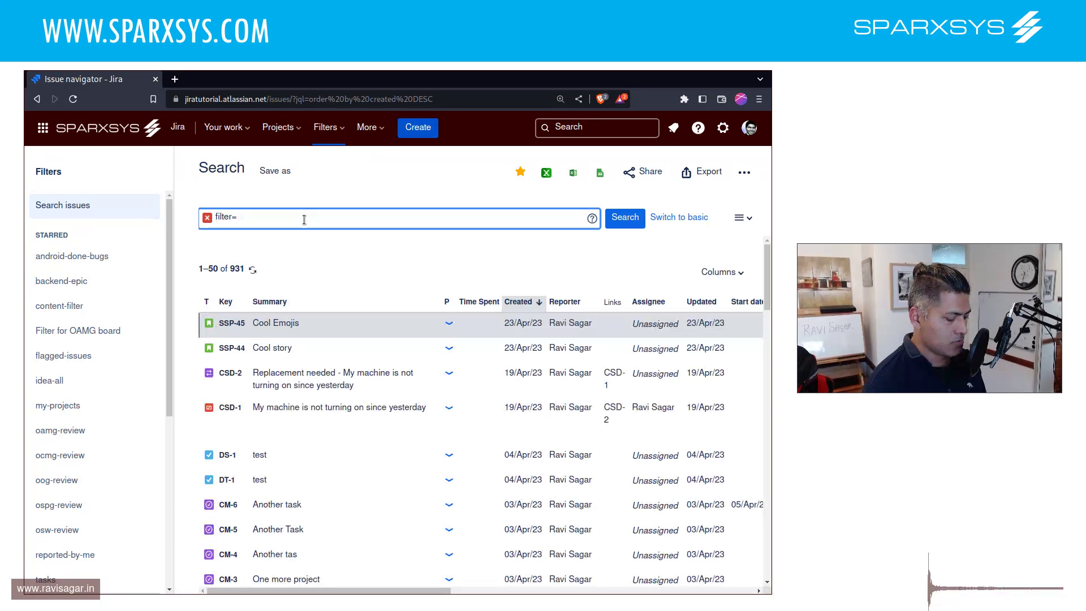
type("my-projects")
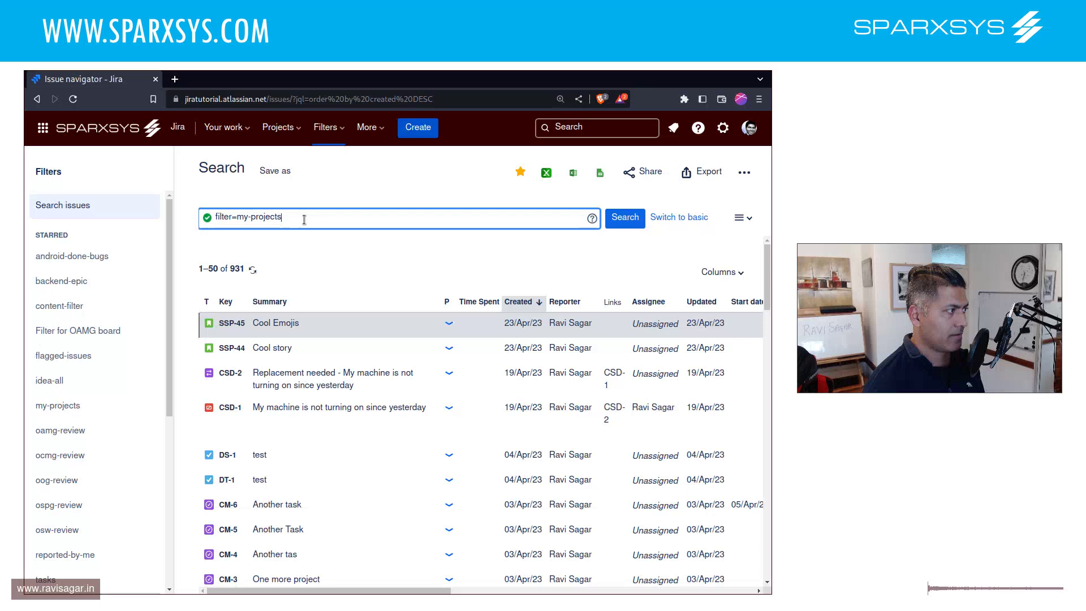
key("Return")
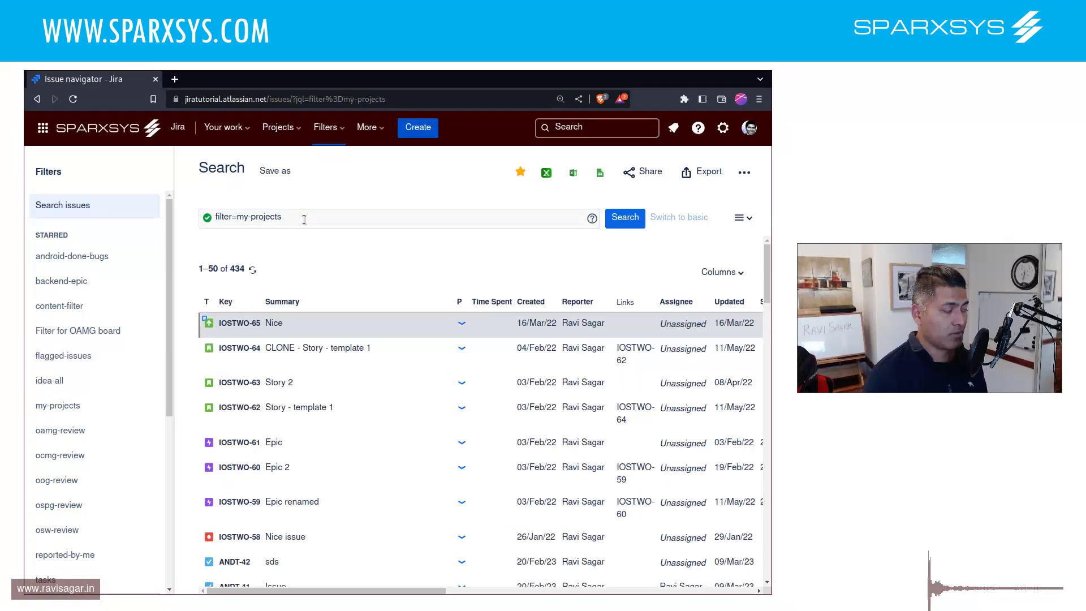
left_click(304, 219)
Step: Append 'and priority = High and issuetype = Bug' to the query and run it, returning 3 bugs
type("and")
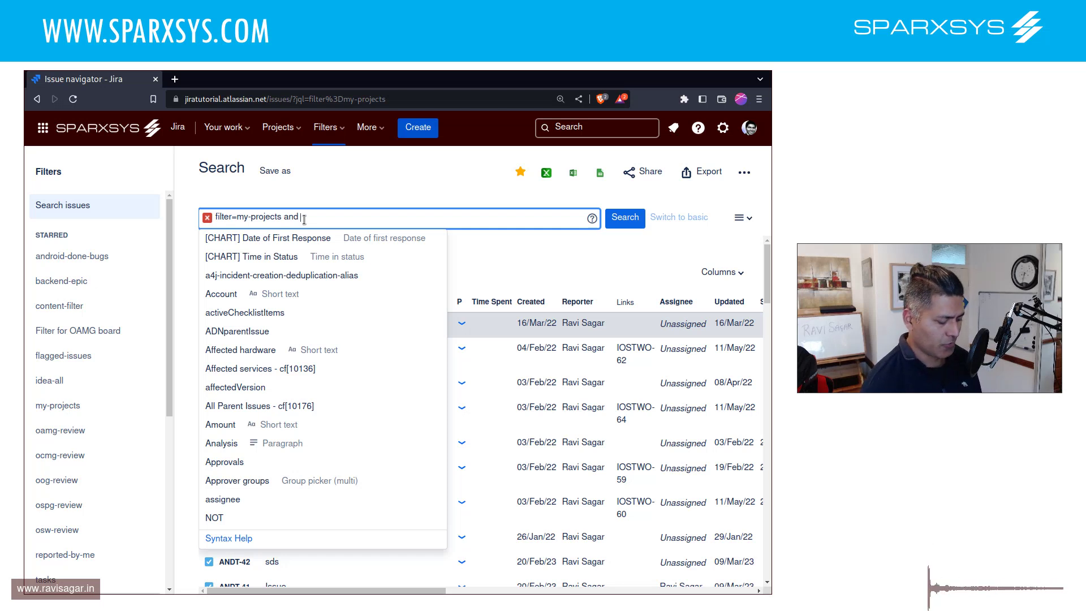
type("priority")
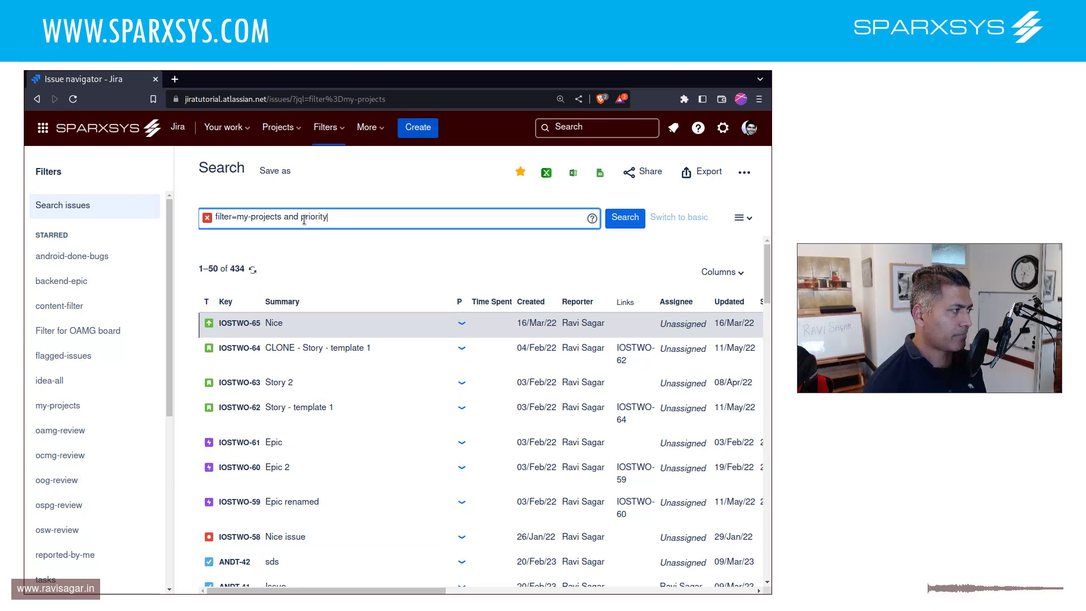
type(" =")
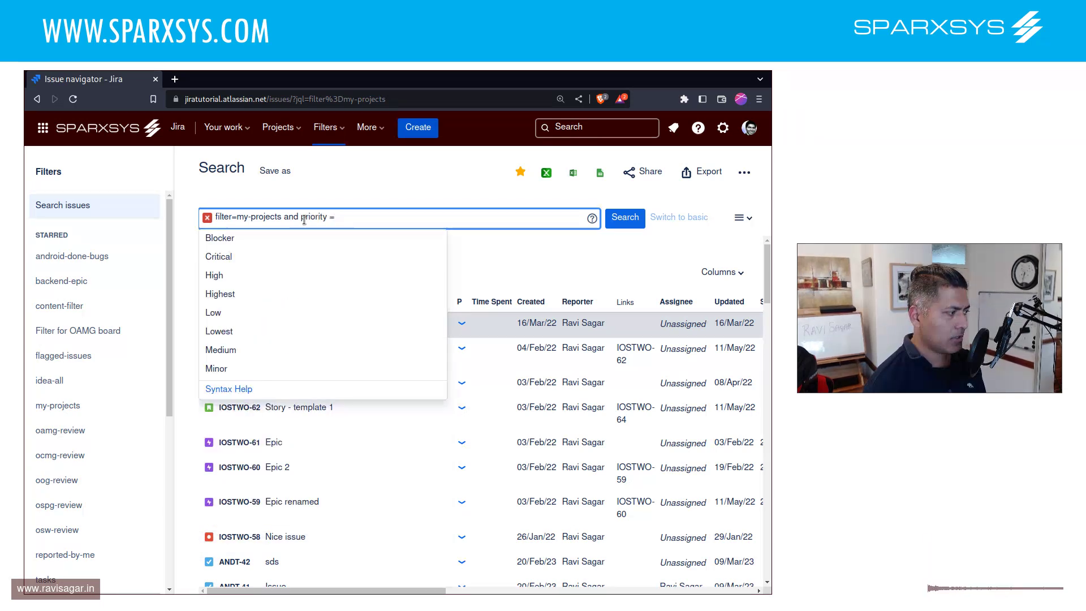
key("Down")
key("Down")
key("Down")
key("Return")
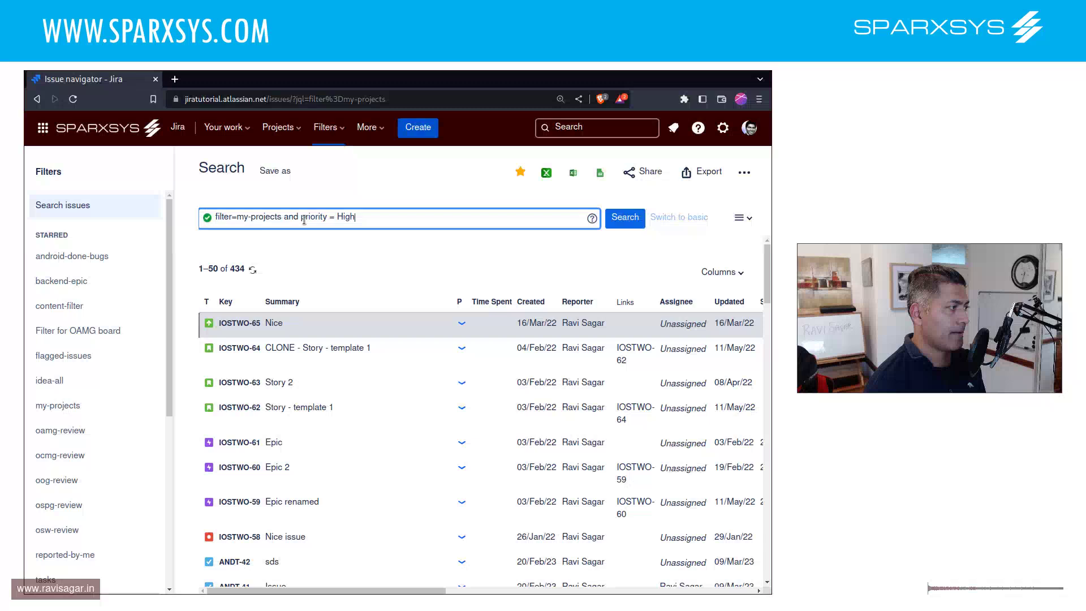
type("and ")
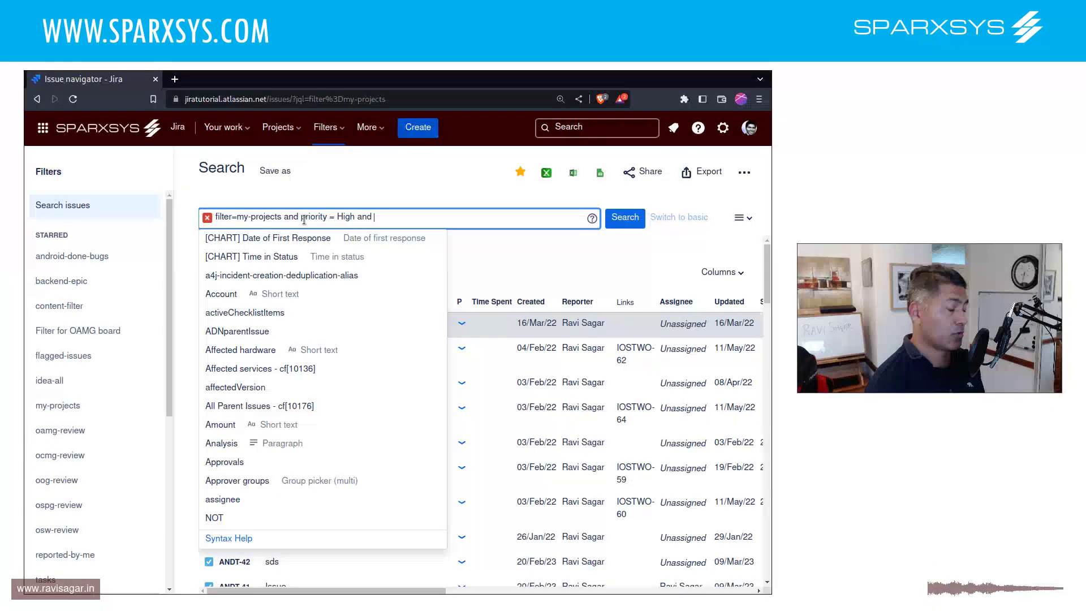
type("is")
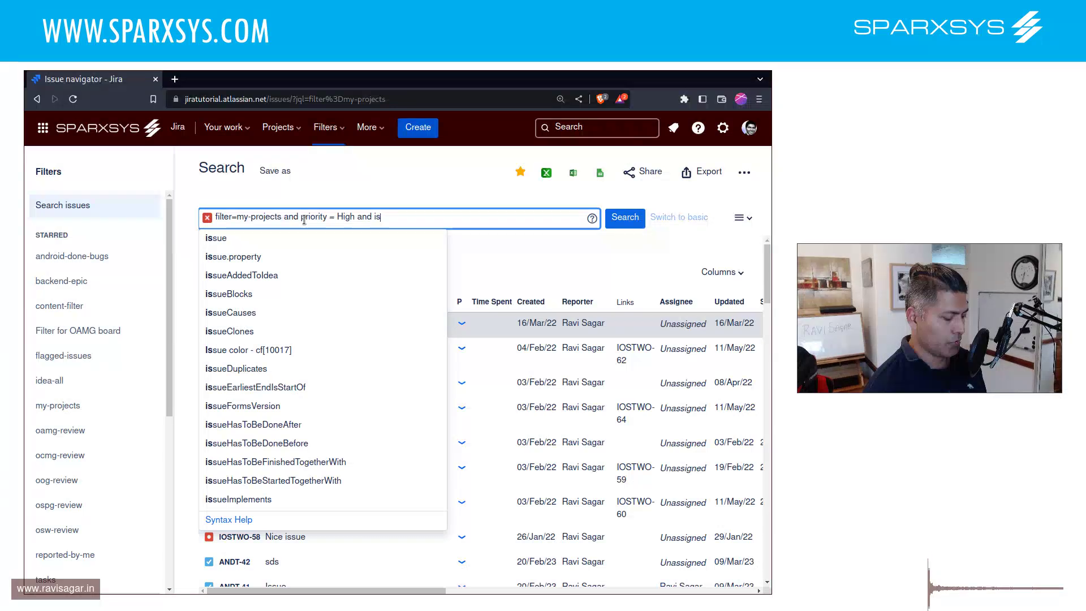
type("suetype ")
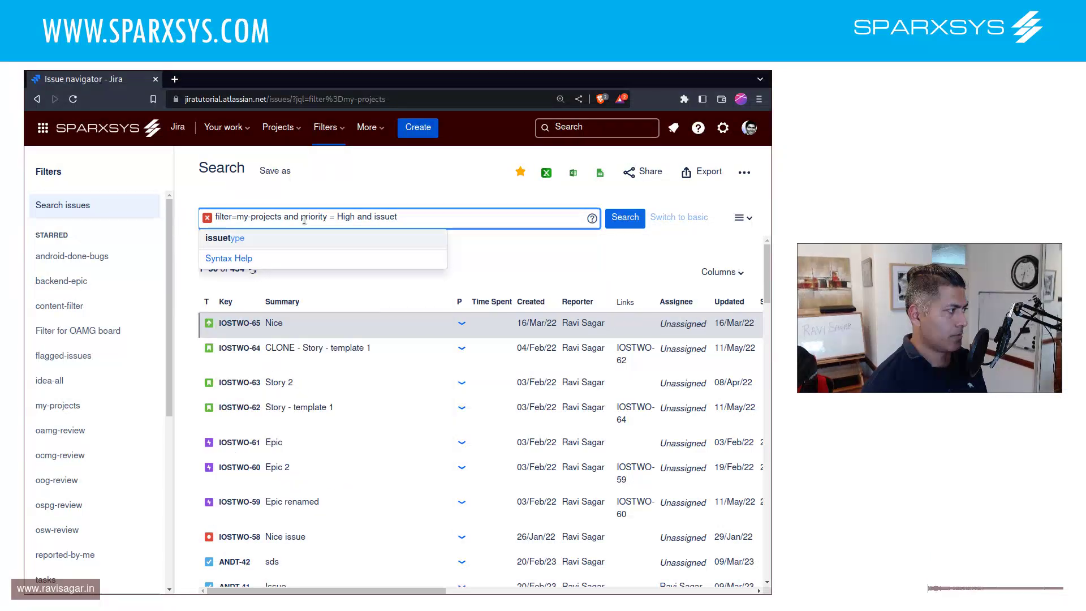
type("= bug")
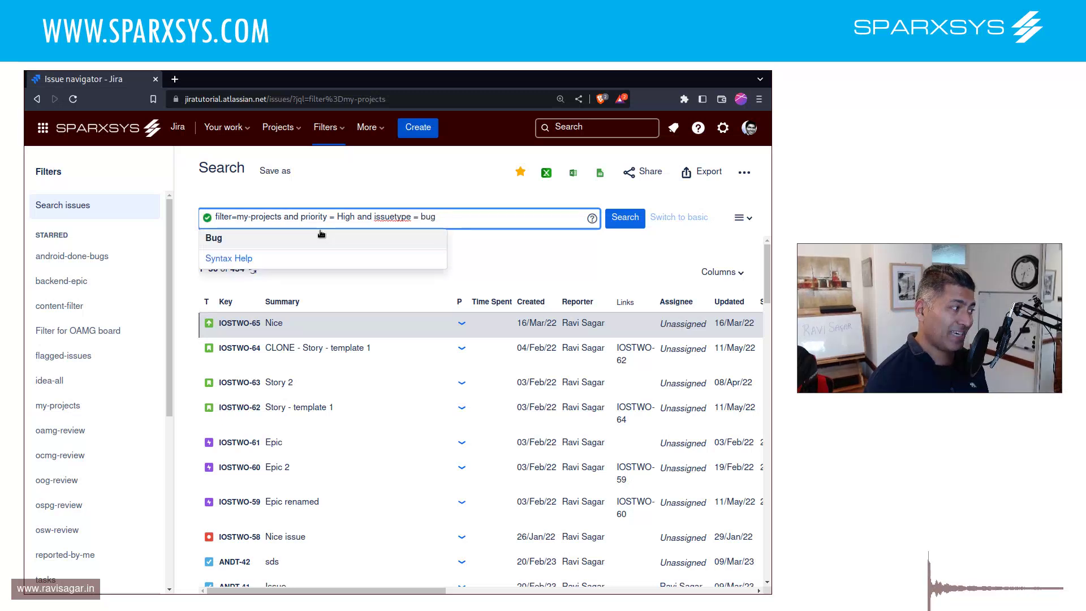
left_click(340, 242)
left_click(634, 222)
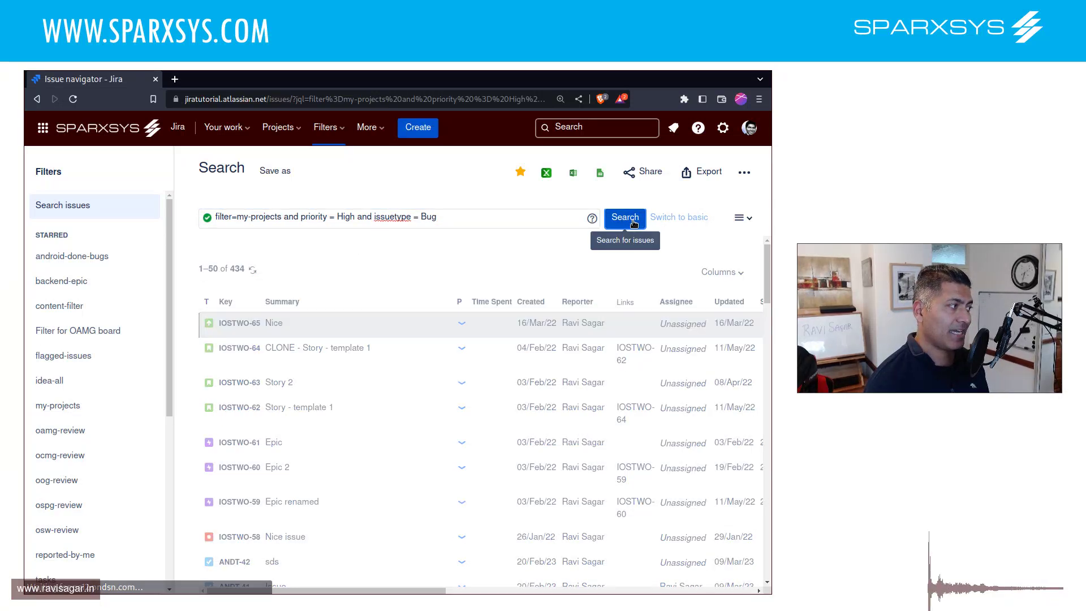
Step: Save the current search as the filter my-projects-high-priority-bug
left_click(275, 171)
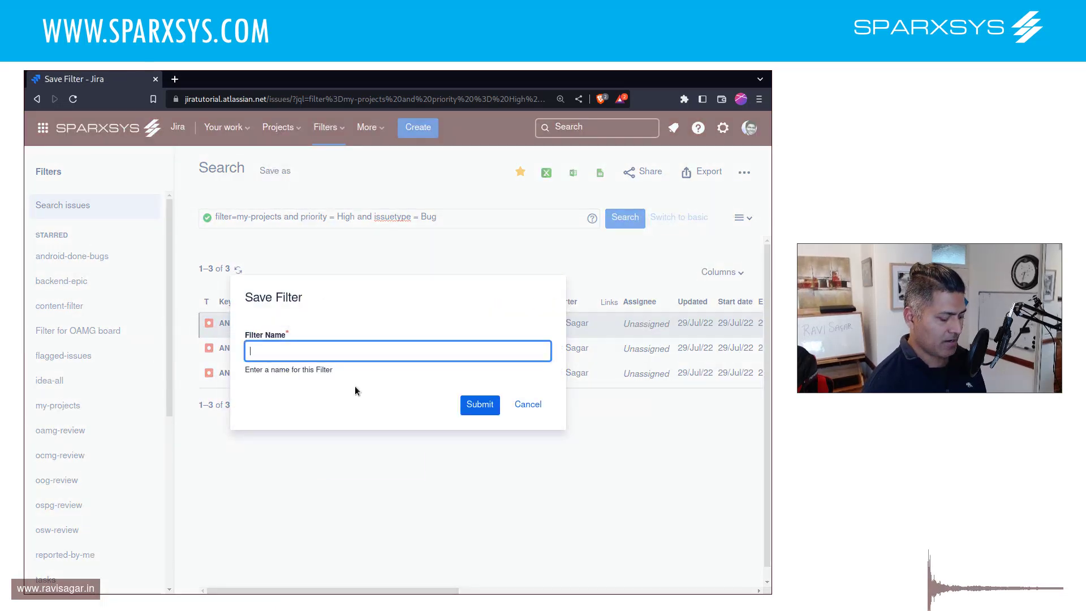
type("my-projects")
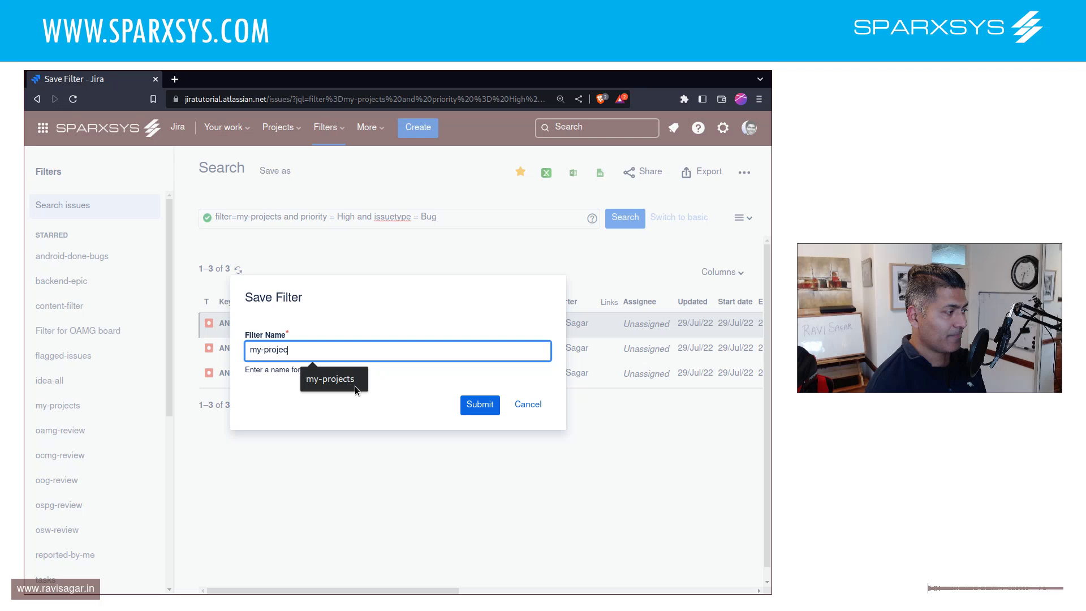
left_click(354, 388)
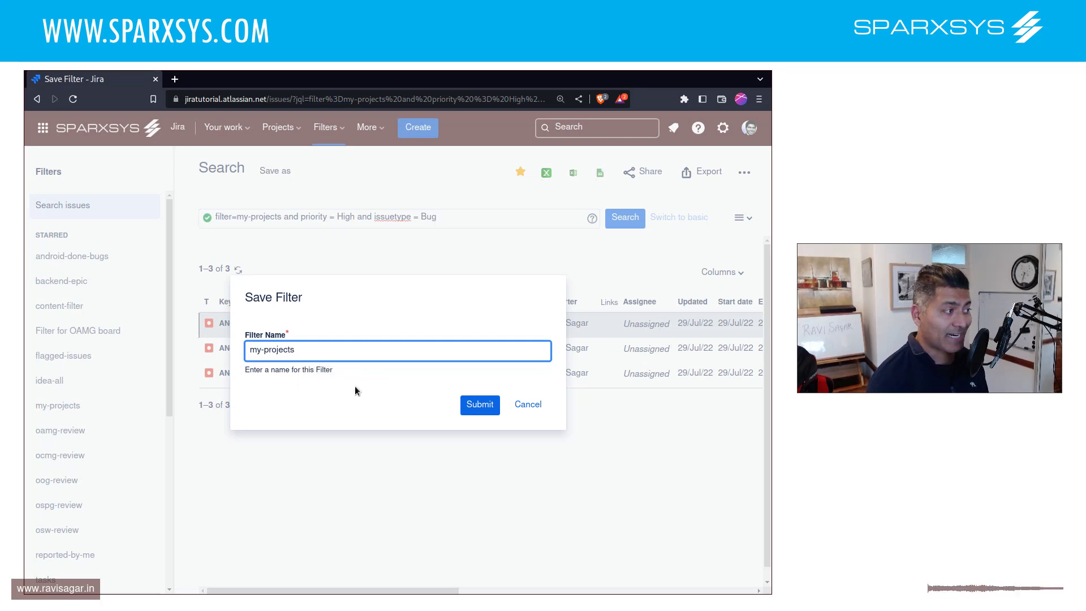
type("-high")
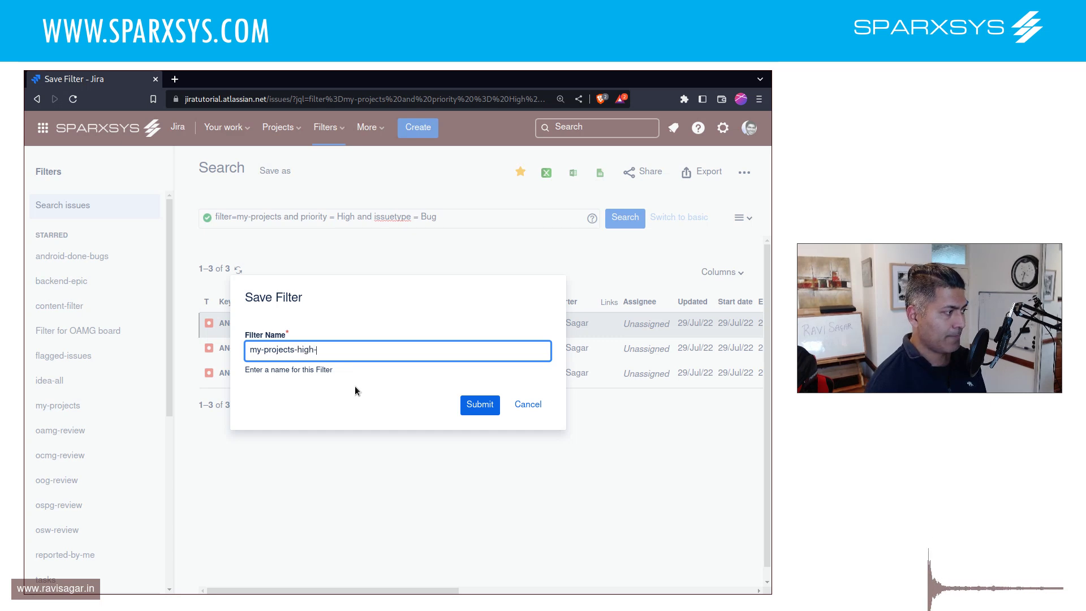
type("-priority-")
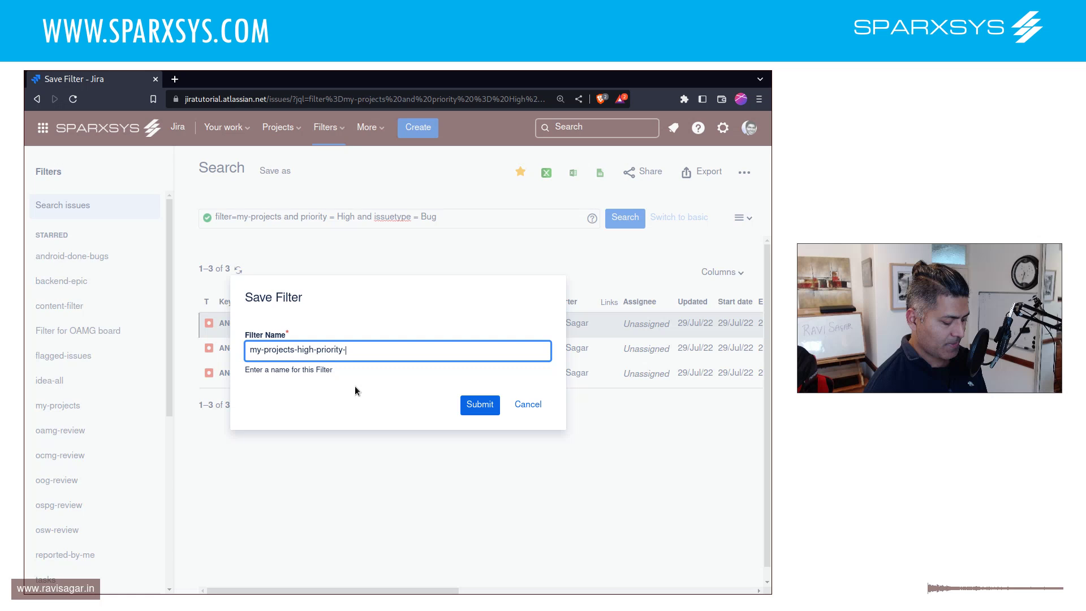
type("bug")
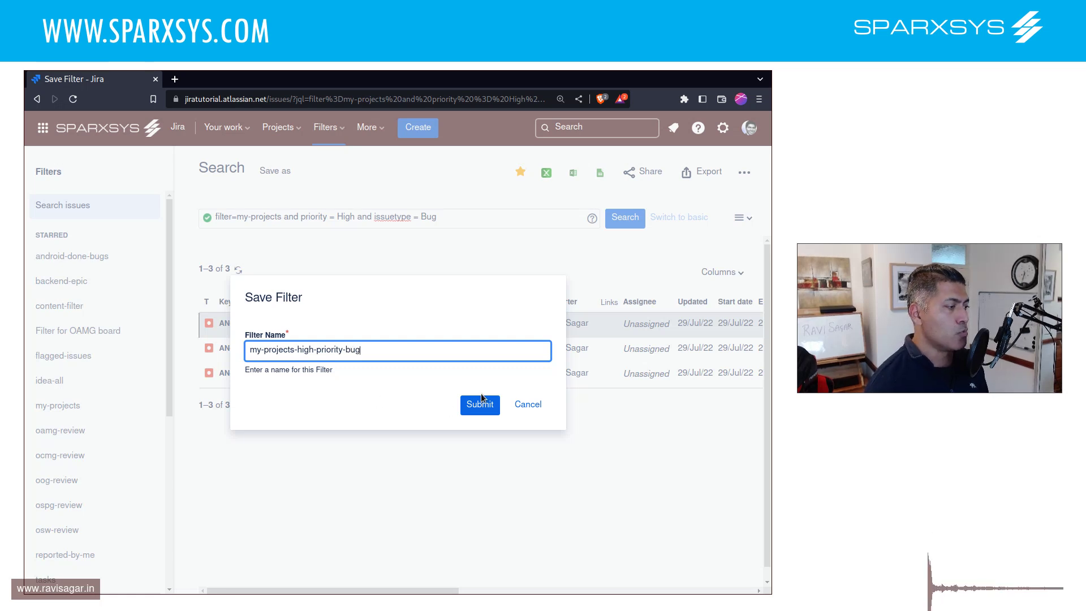
left_click(481, 399)
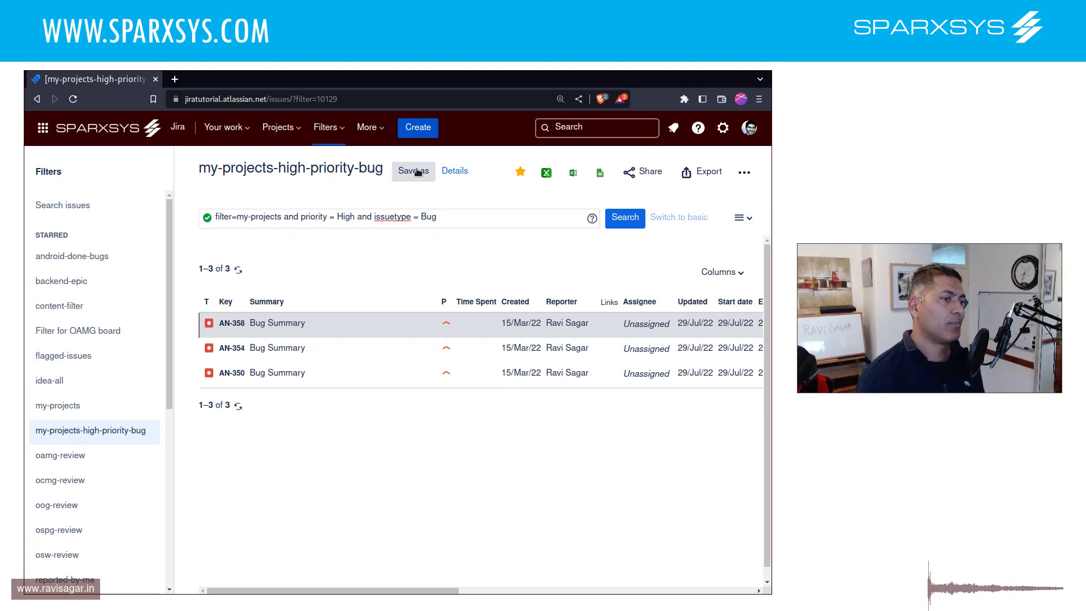
left_click_drag(456, 219, 194, 225)
left_click(286, 258)
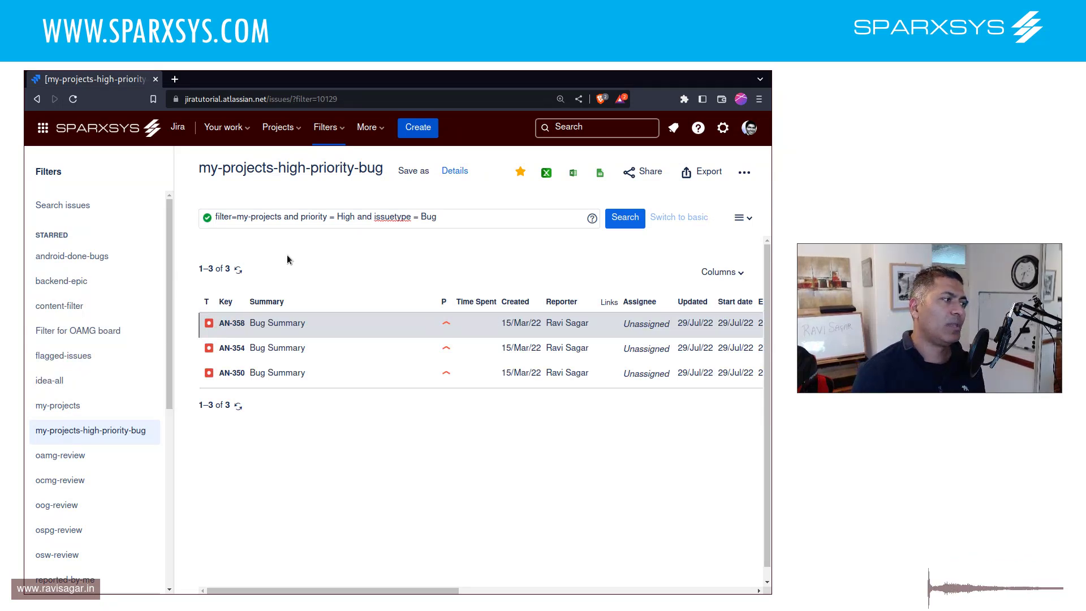
triple_click(313, 217)
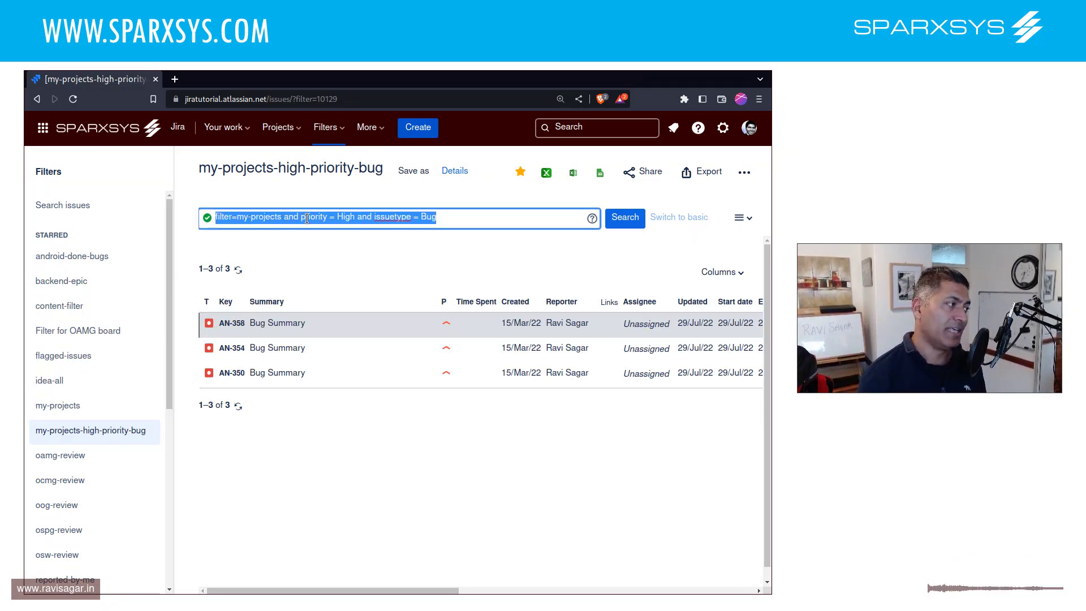
left_click(386, 246)
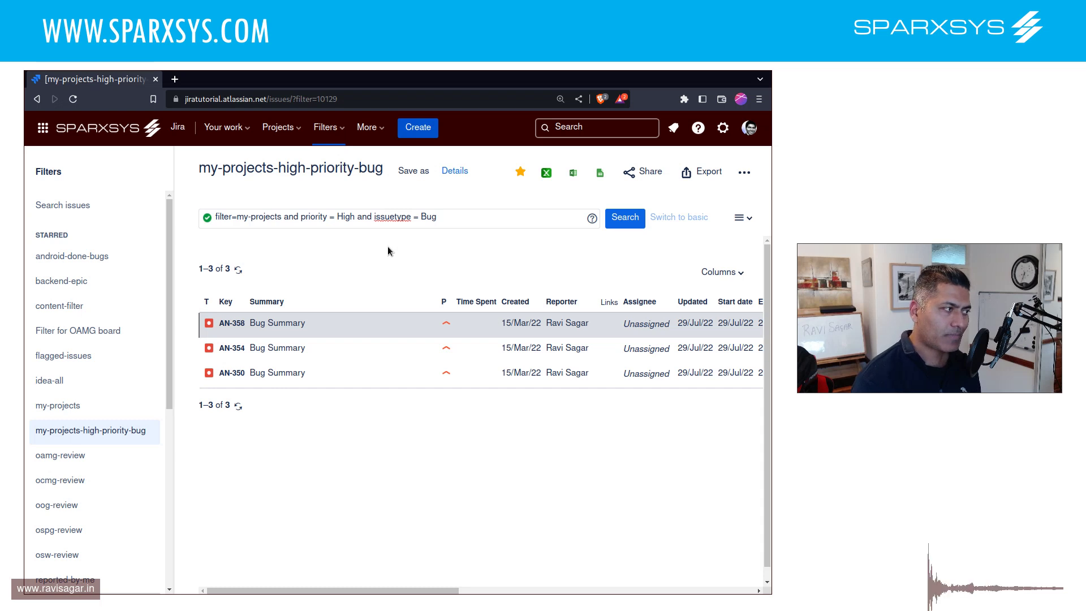
Step: In a new tab, search Google for 'jira rest api cloud'
key("ctrl+t")
type("google.com")
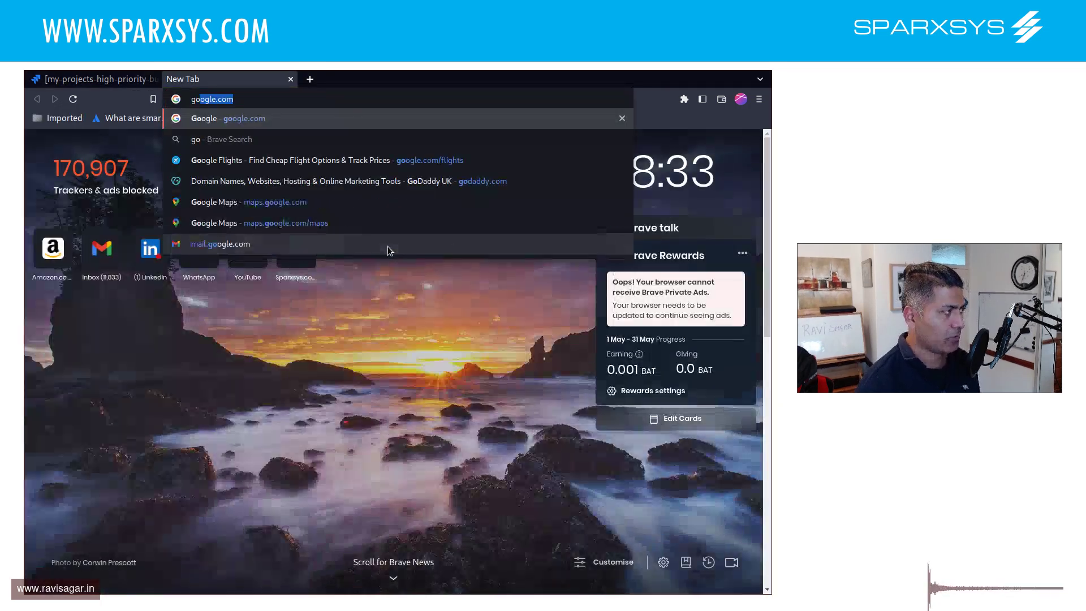
key("Return")
type("Jira res")
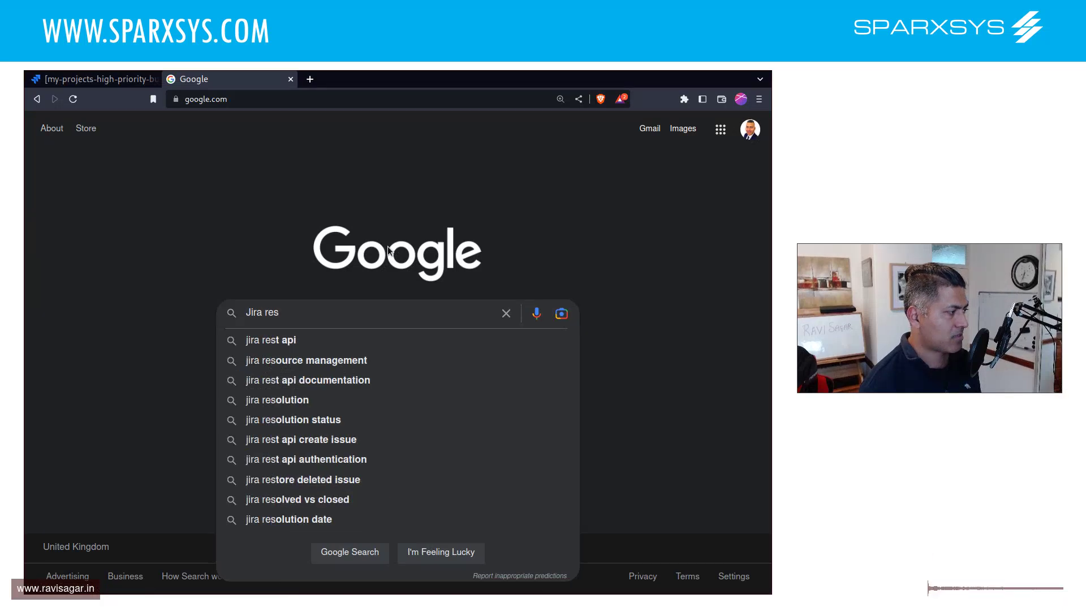
key("Down")
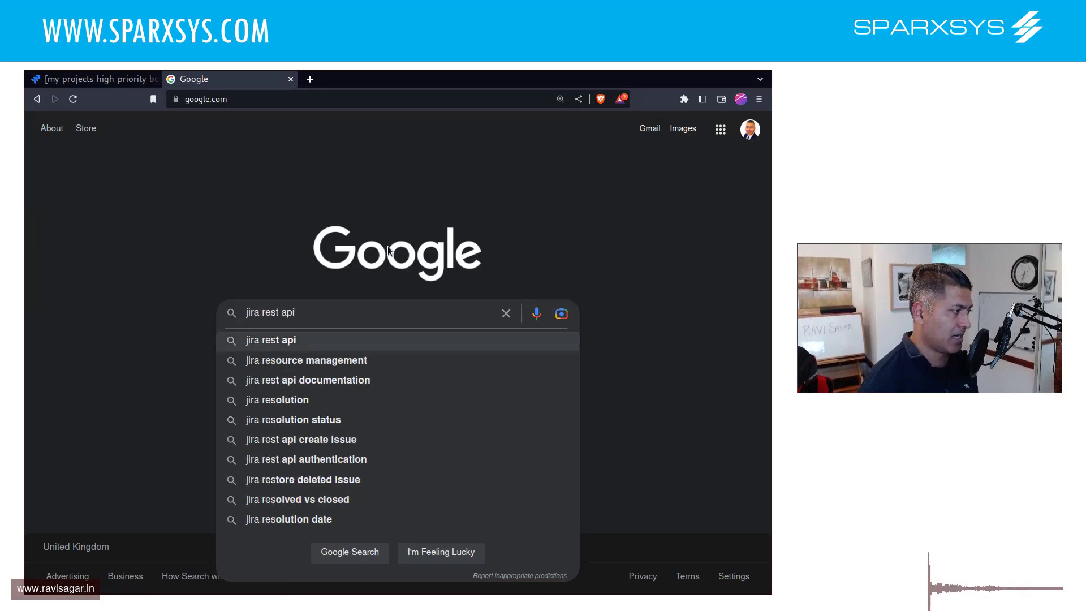
type("cloud")
key("Return")
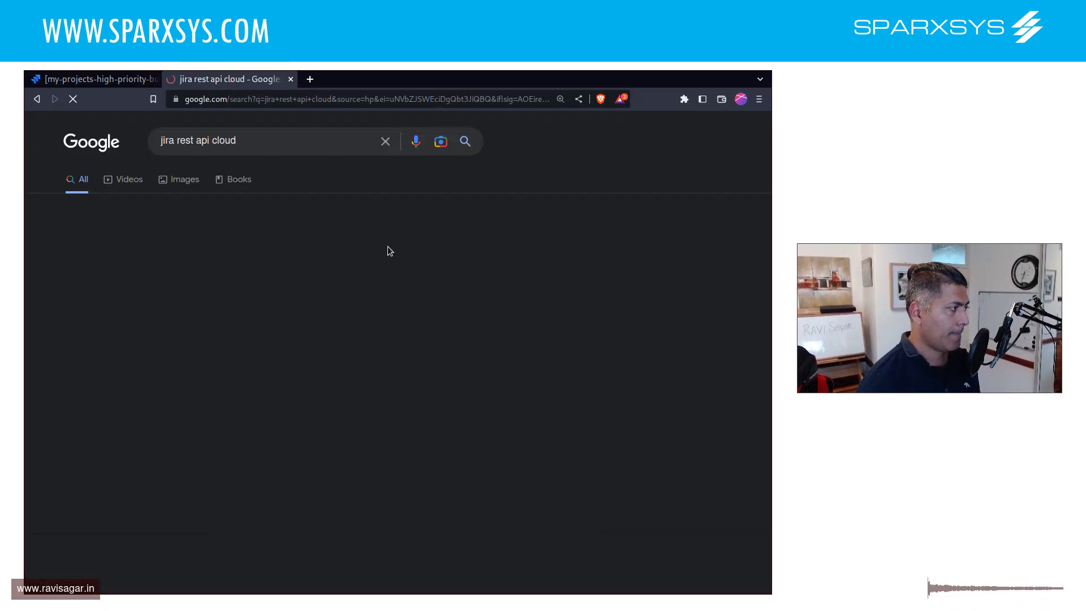
Step: Open the Jira Cloud platform REST API docs and search the page for 'filter'
left_click(220, 258)
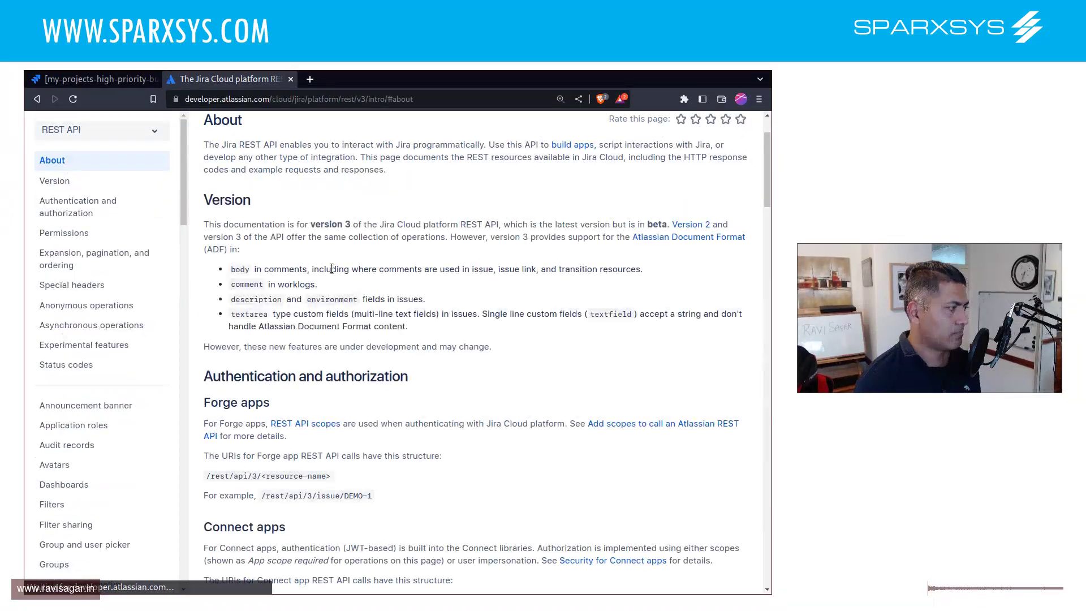
scroll(382, 284, "down", 7)
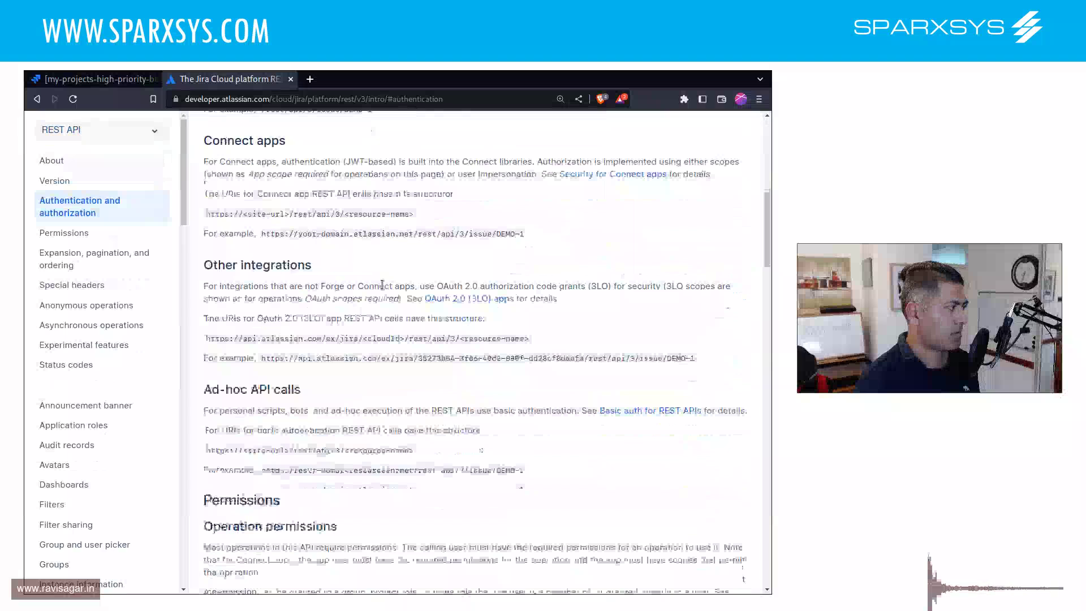
scroll(382, 284, "down", 10)
key("ctrl+f")
type("f")
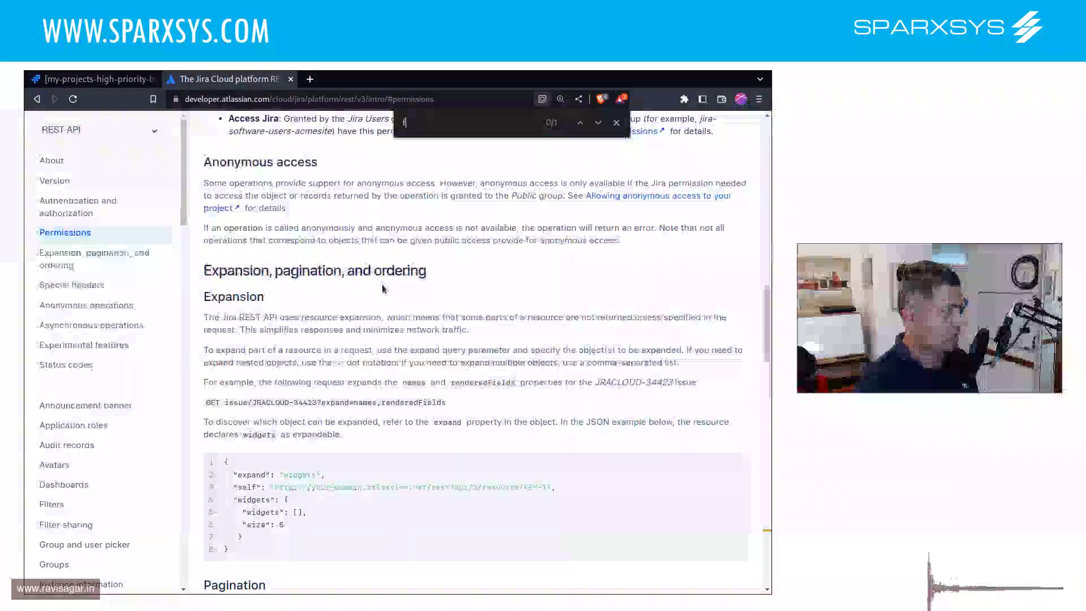
type("ilter")
scroll(382, 289, "down", 3)
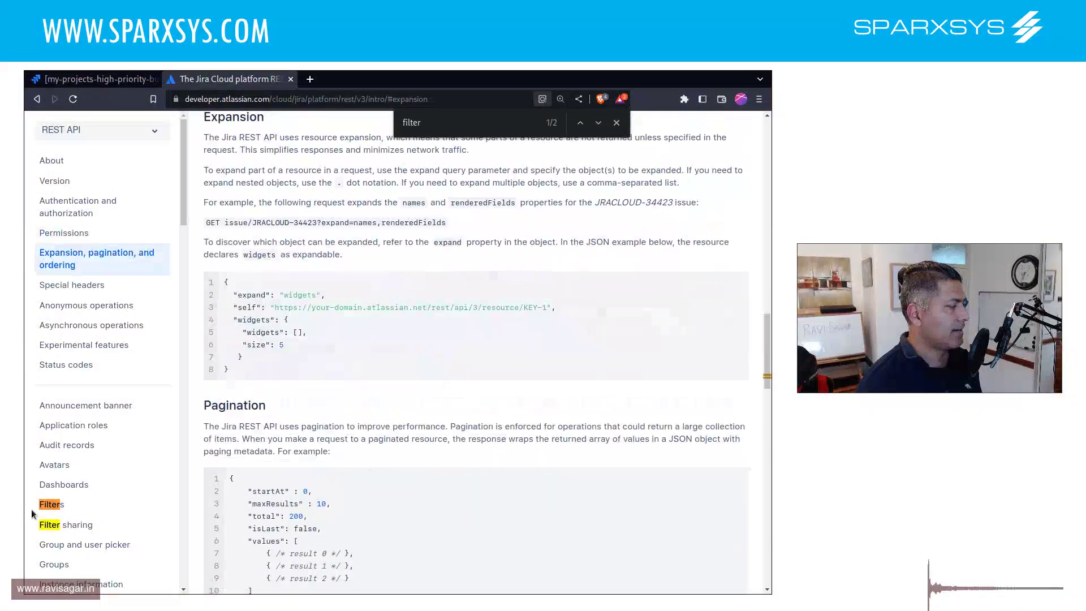
Step: Go to the Filters section of the API reference, dismissing the welcome and feedback popups
left_click(44, 505)
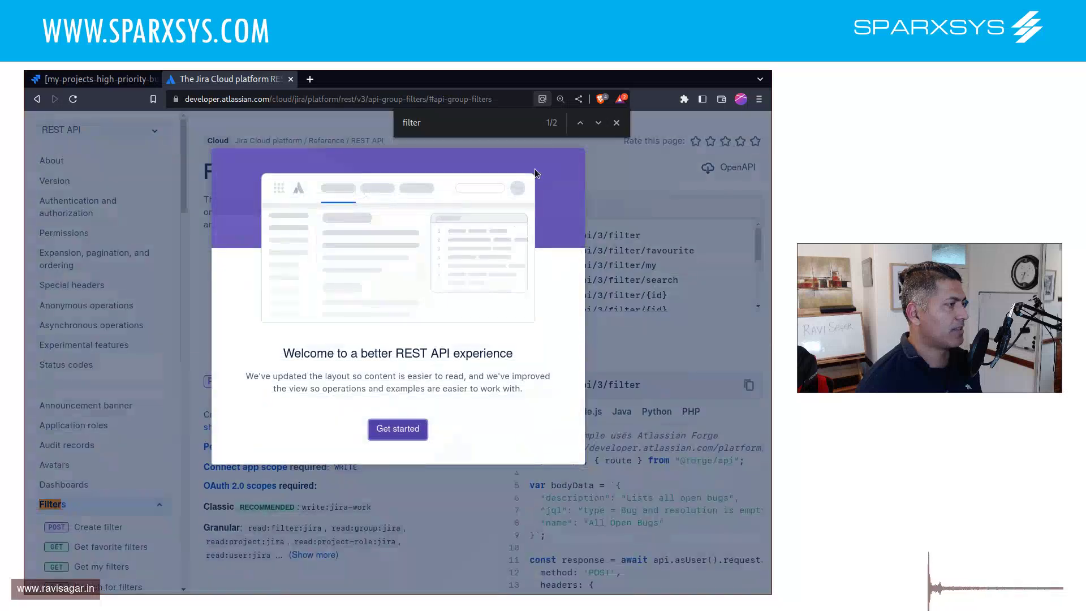
left_click(398, 428)
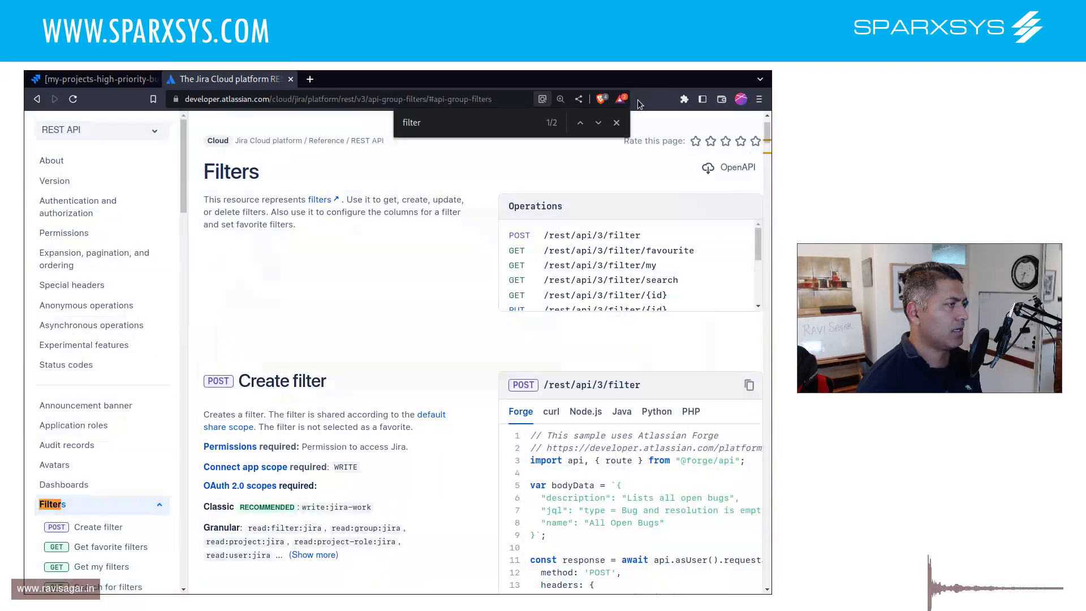
key("Escape")
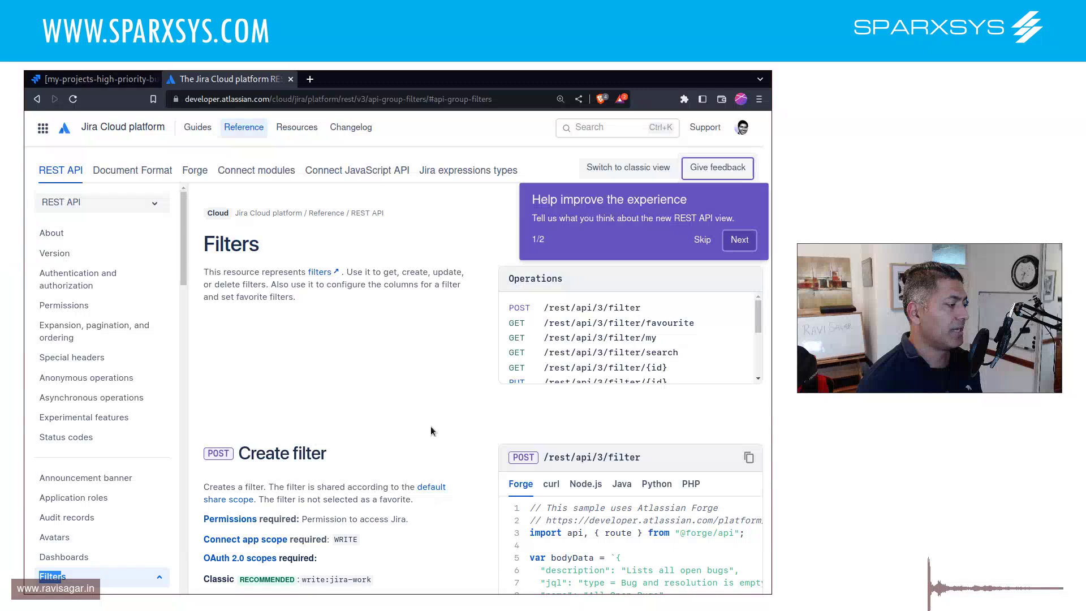
left_click(701, 240)
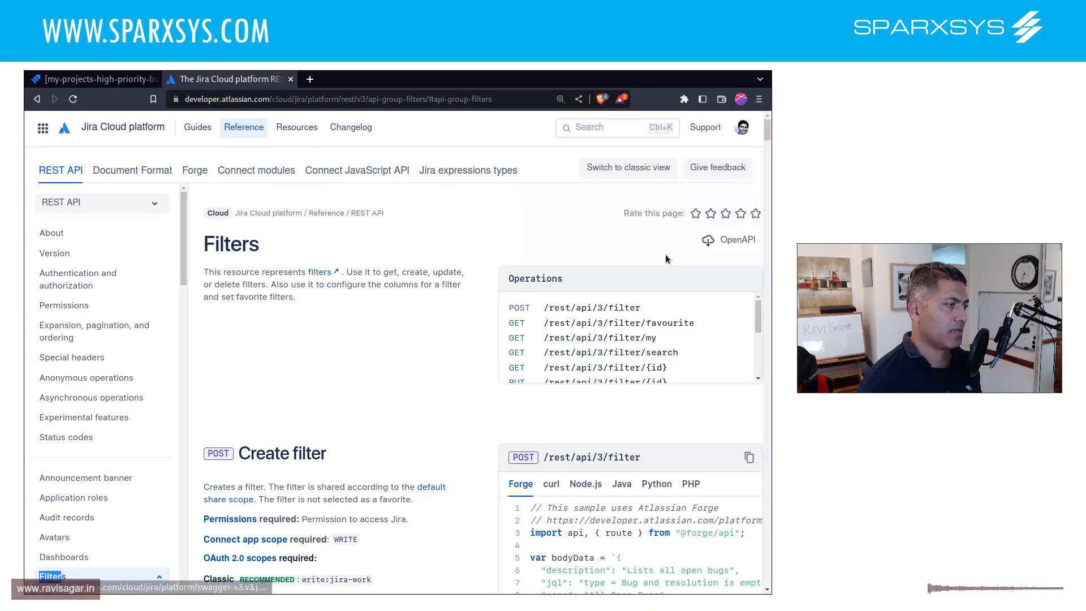
scroll(622, 339, "down", 5)
scroll(491, 356, "down", 3)
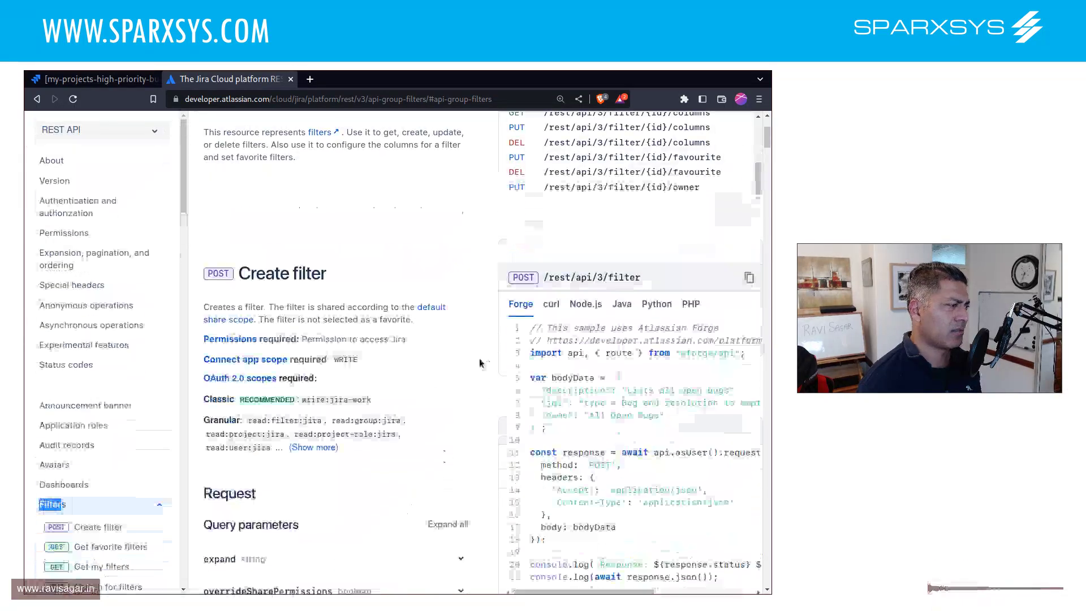
scroll(473, 356, "down", 1)
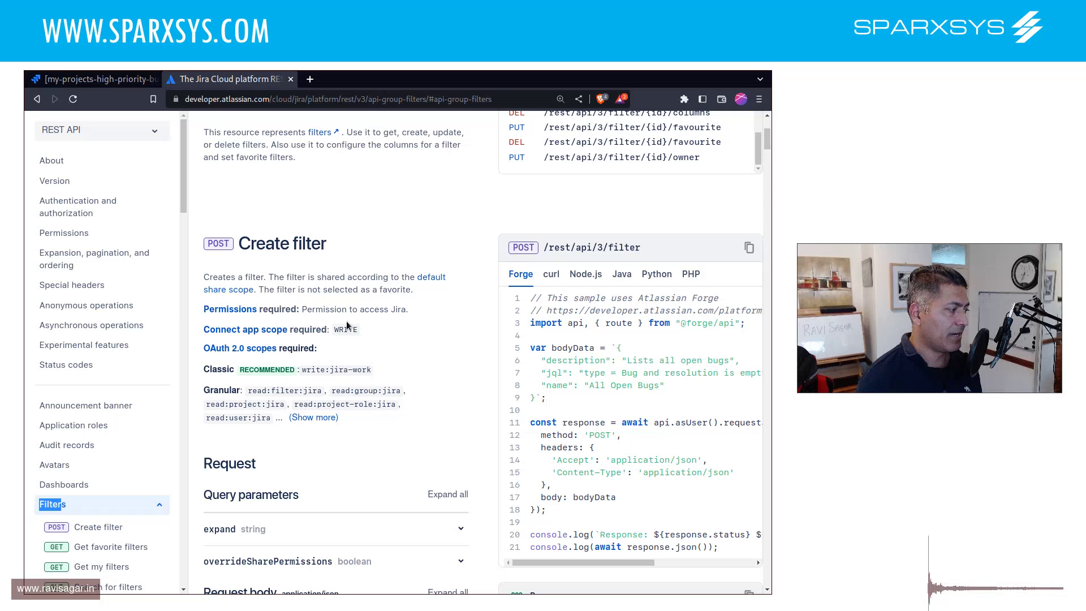
Step: Expand the jql field description under Create filter, then return to the saved bug filter results
scroll(346, 325, "down", 4)
scroll(279, 440, "down", 1)
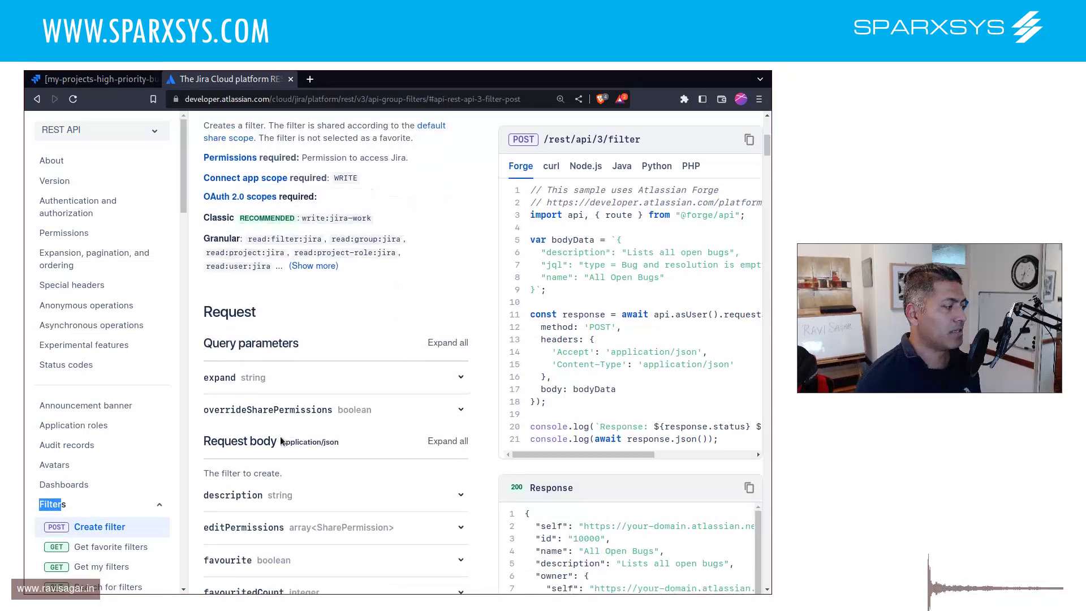
scroll(280, 440, "down", 3)
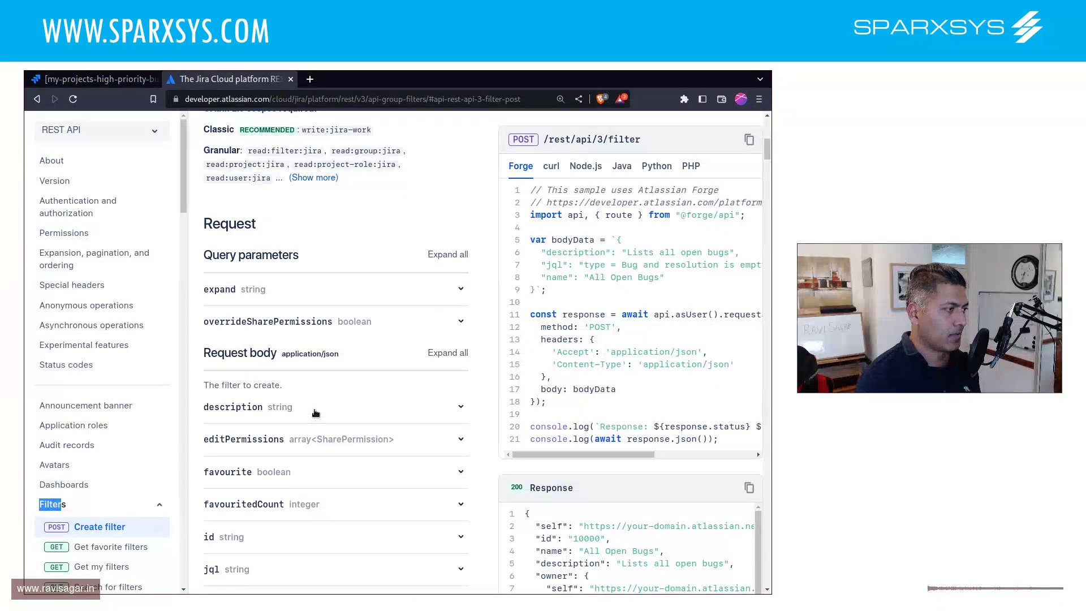
scroll(315, 412, "up", 5)
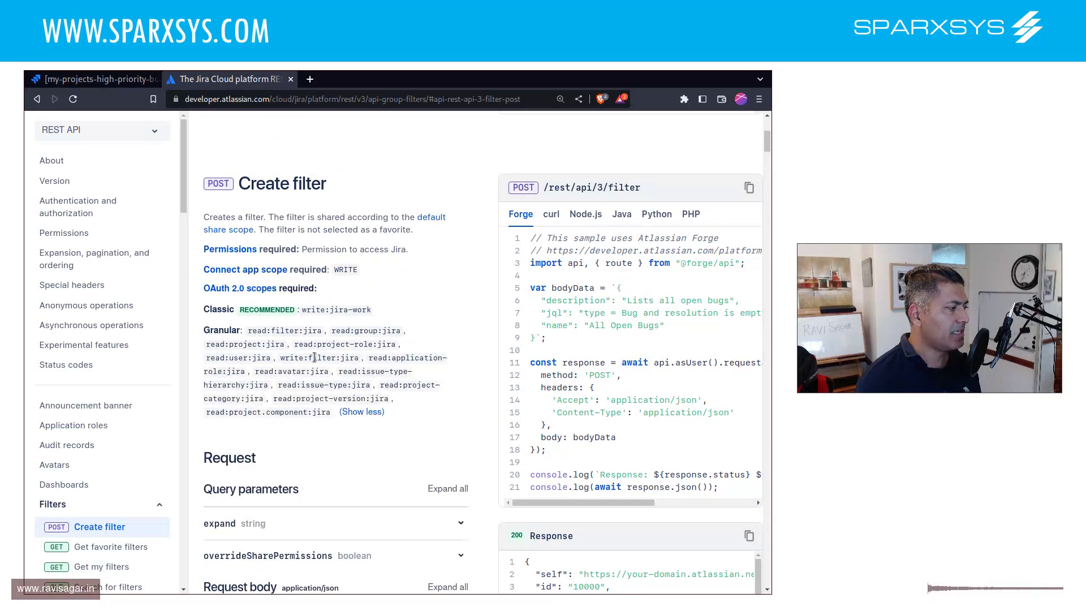
scroll(309, 358, "down", 12)
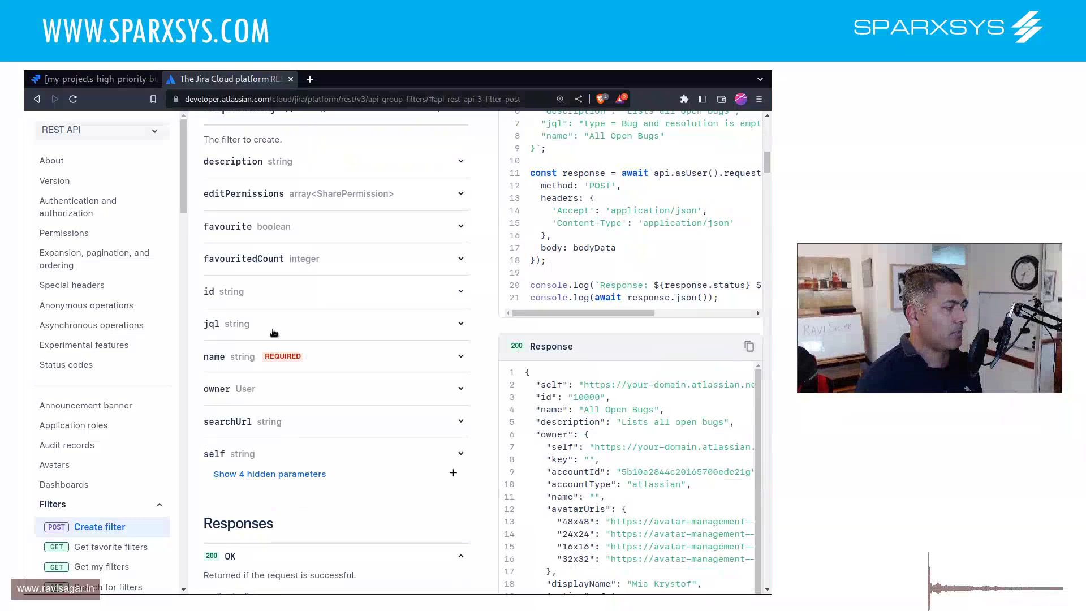
left_click(268, 330)
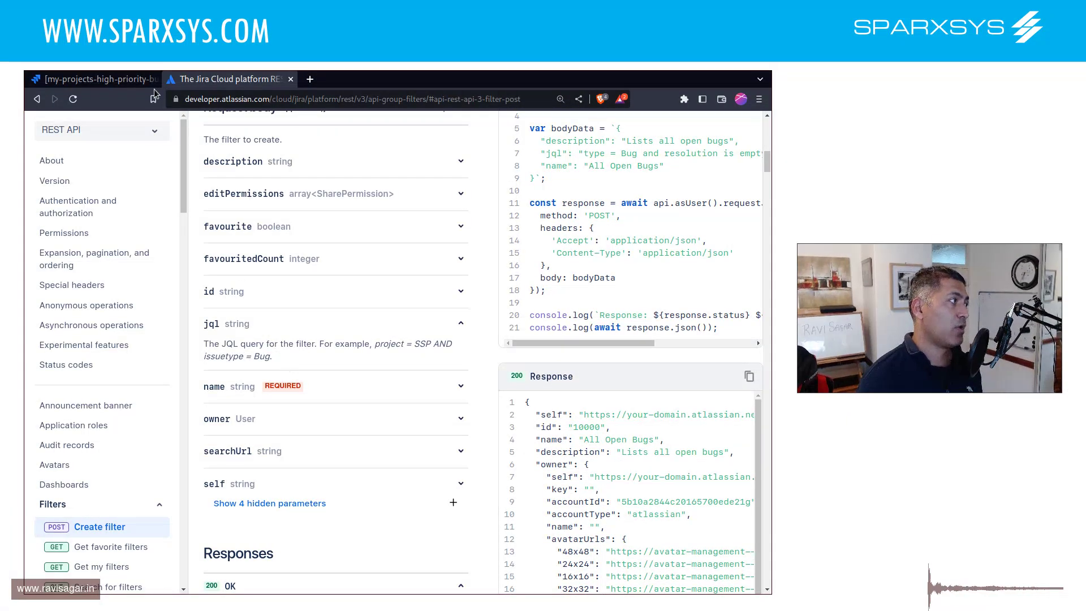
left_click(122, 82)
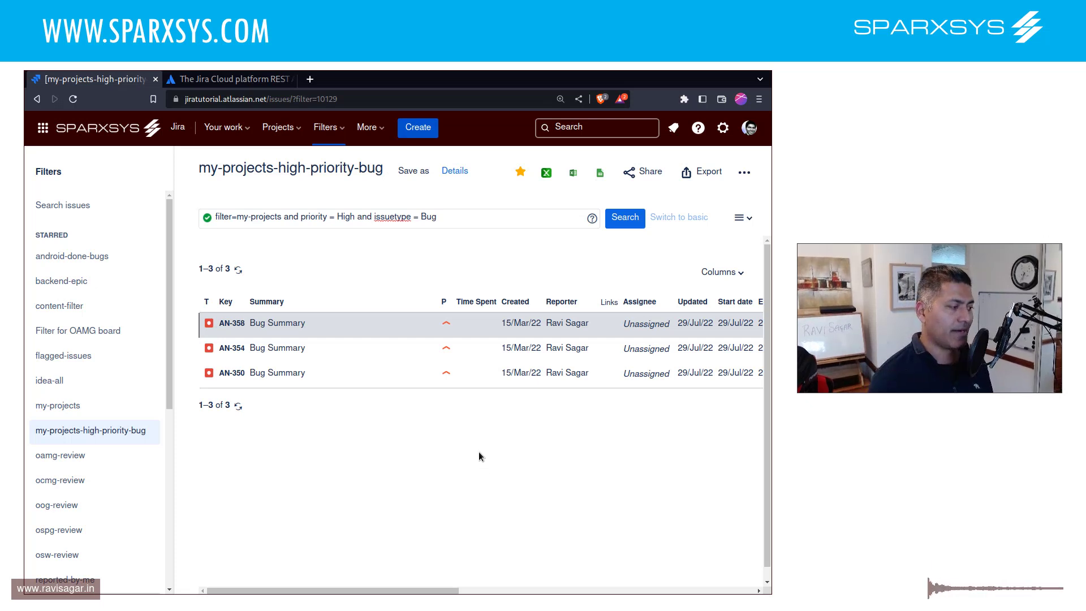
Step: Load ravisagar.in/courses in a new browser tab
key("ctrl+t")
type("ravisagar.in/videos")
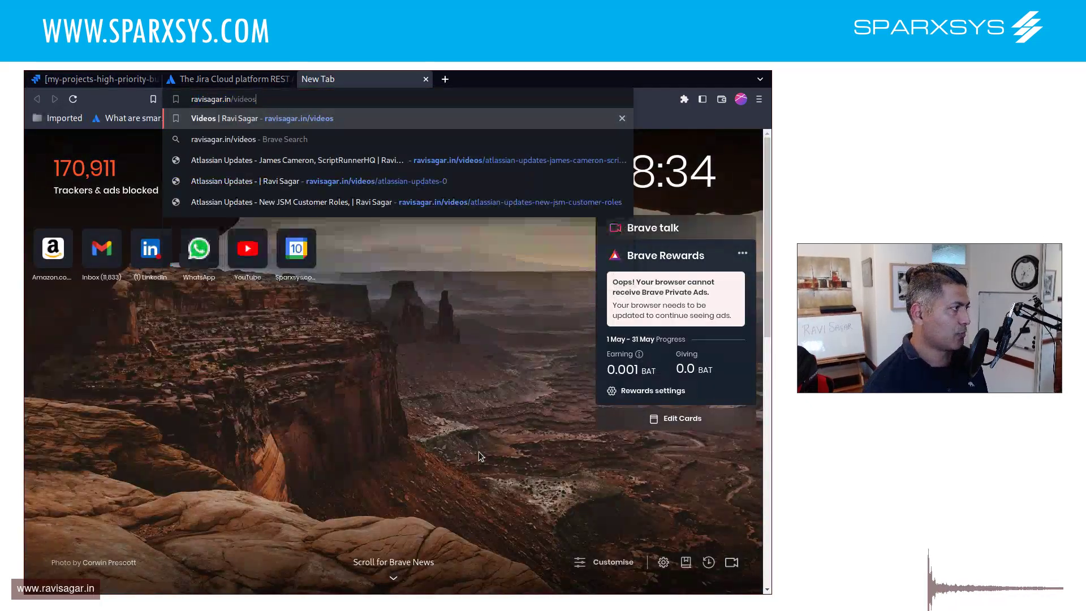
key("ctrl+shift+Left")
type("courses")
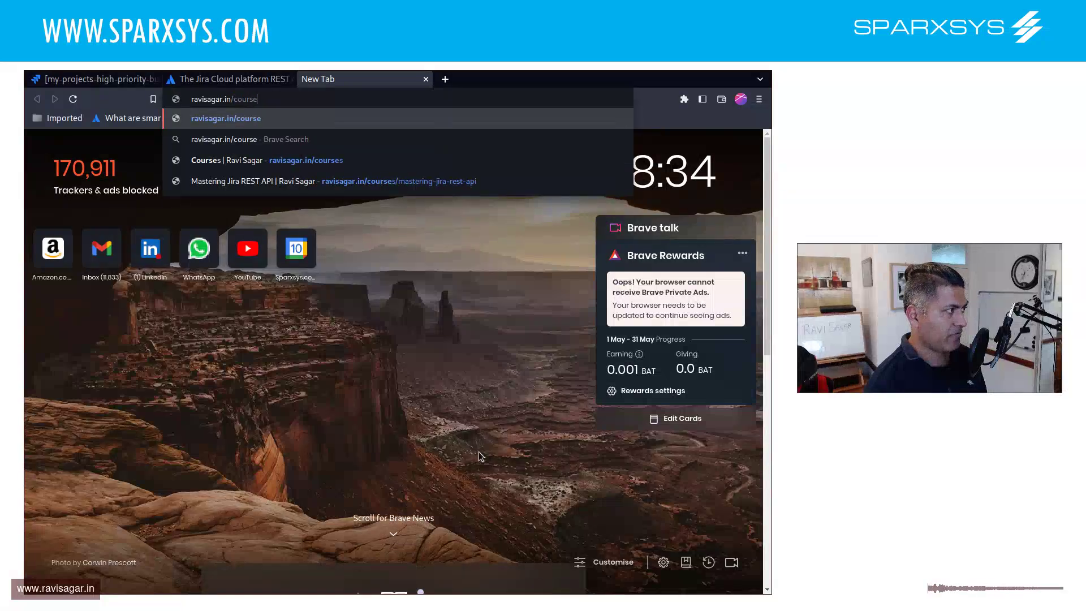
key("Return")
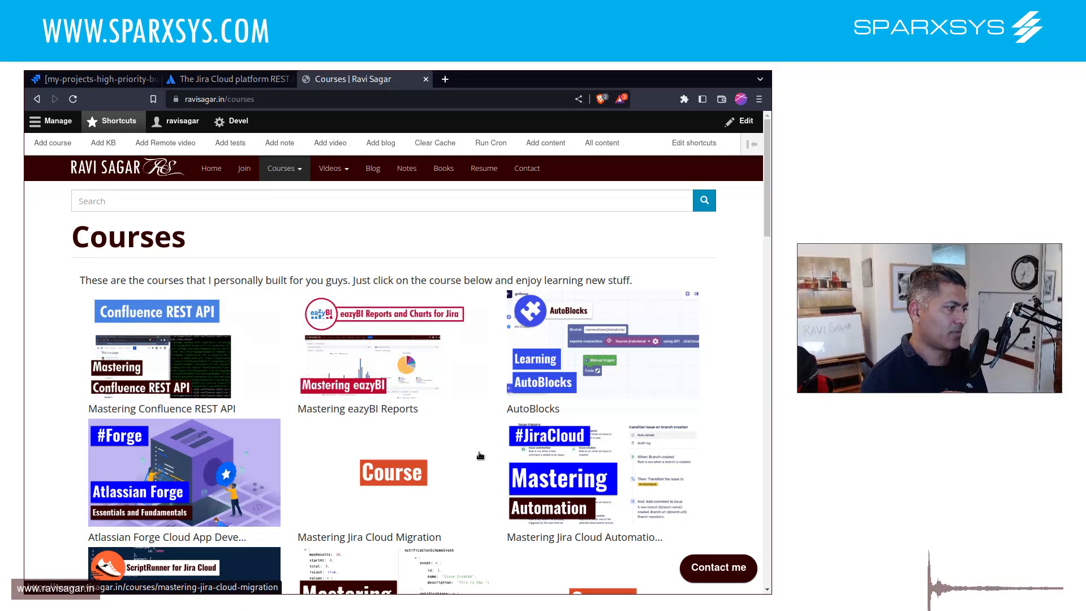
Step: Open the Mastering Jira REST API course and search its page for 'filter' lessons
scroll(480, 455, "down", 4)
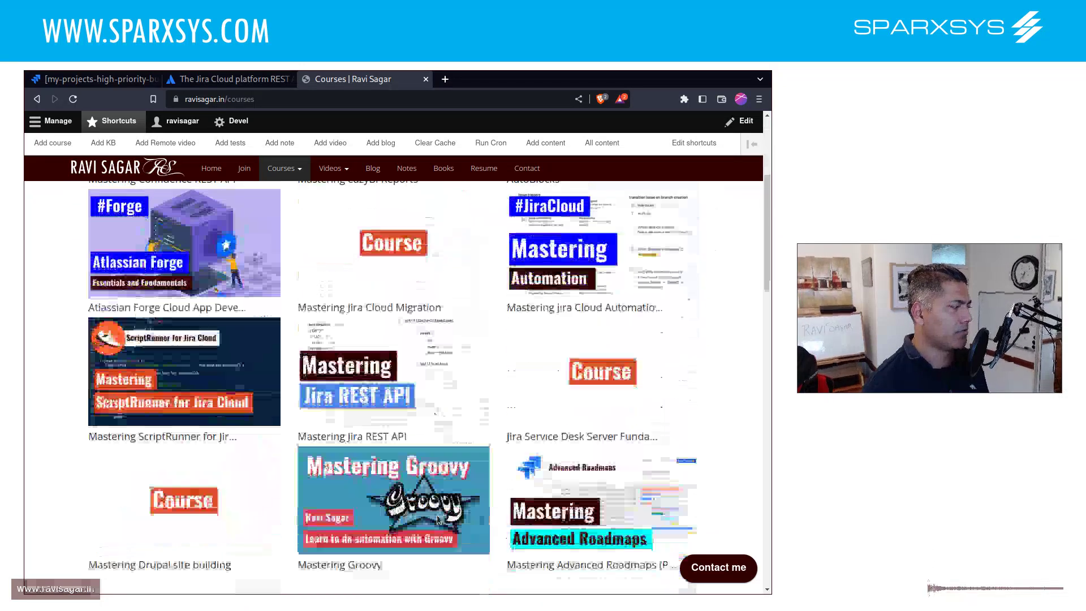
left_click(391, 344)
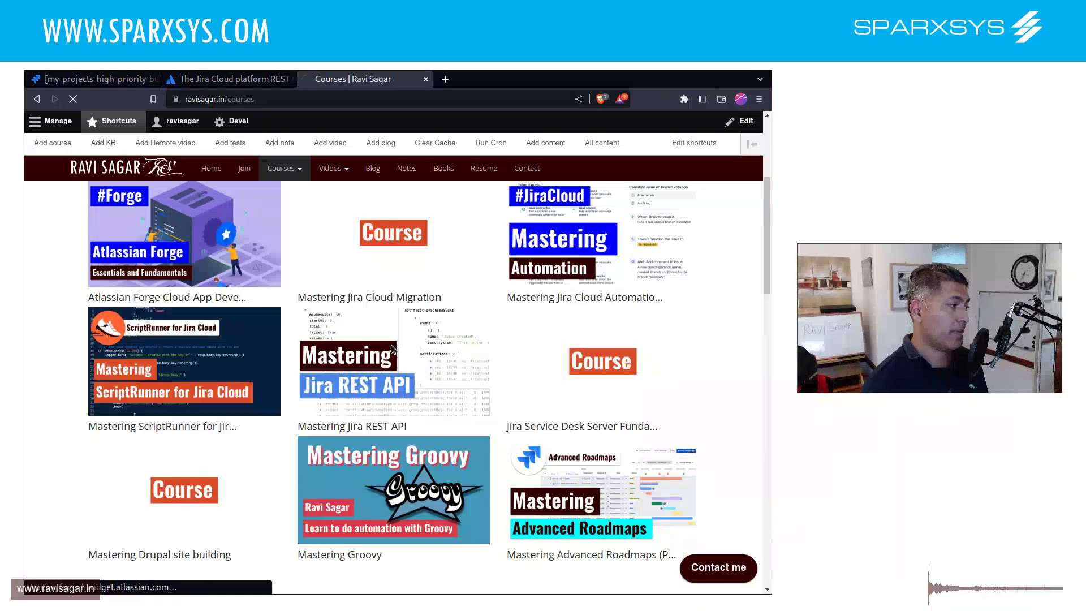
key("ctrl+f")
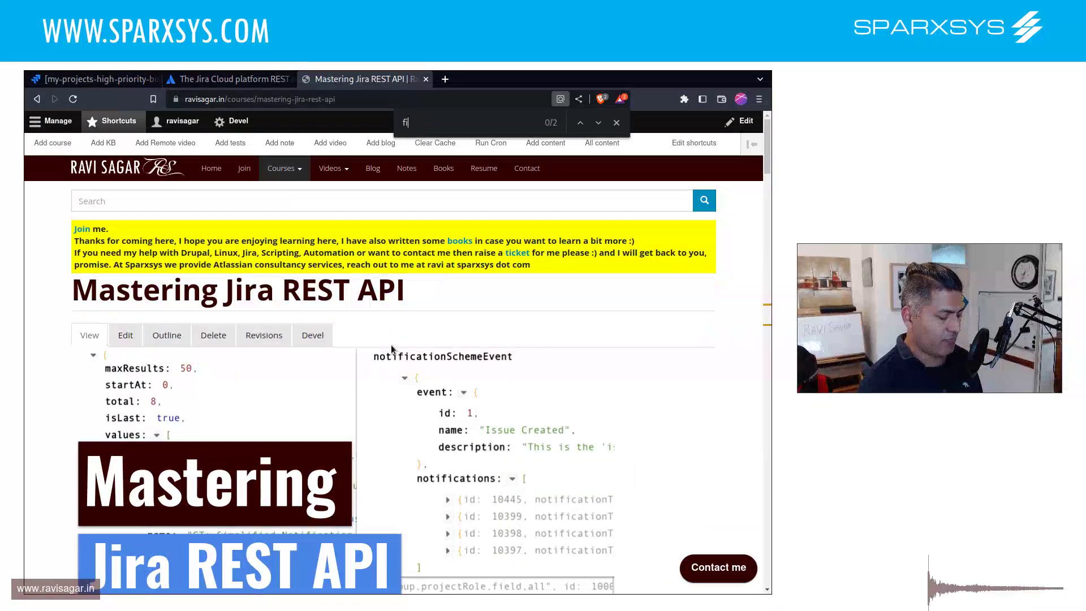
type("filter")
scroll(391, 349, "down", 12)
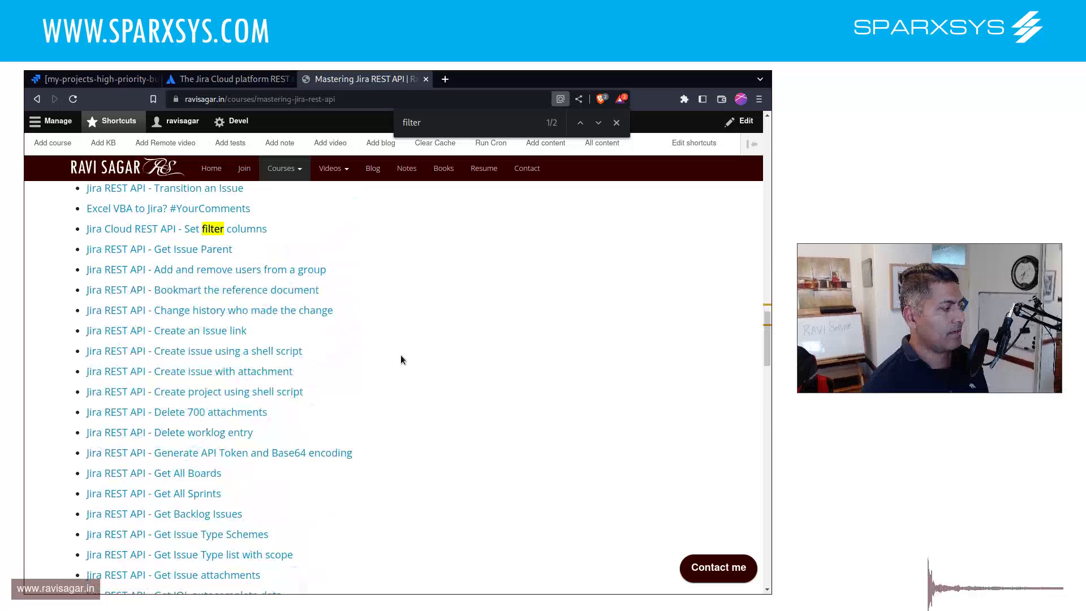
scroll(398, 361, "up", 10)
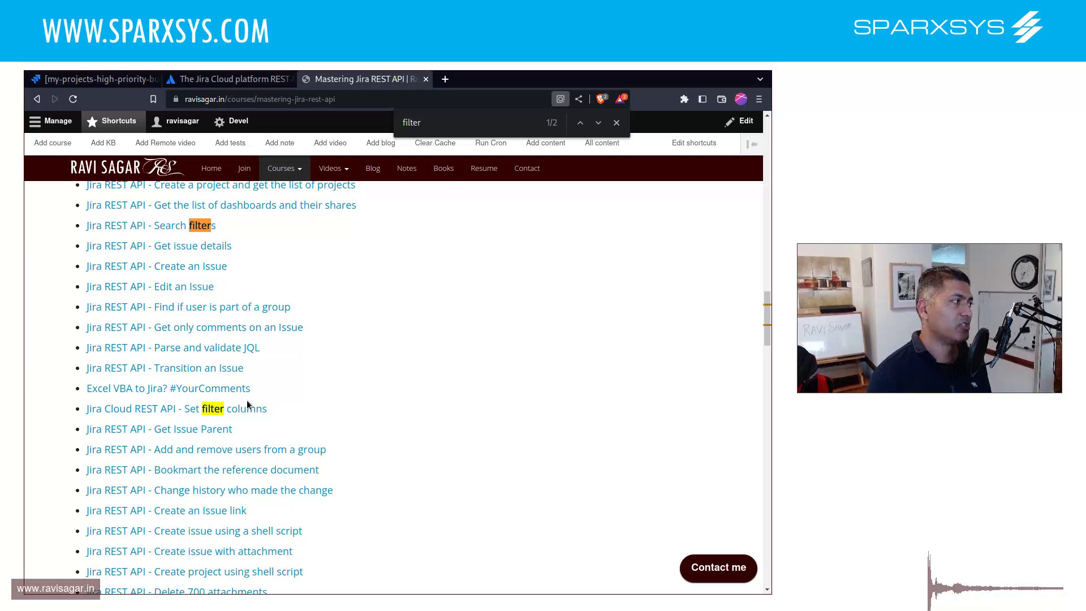
Step: Switch back to the first tab showing the my-projects-high-priority-bug results with three bugs
key("ctrl+1")
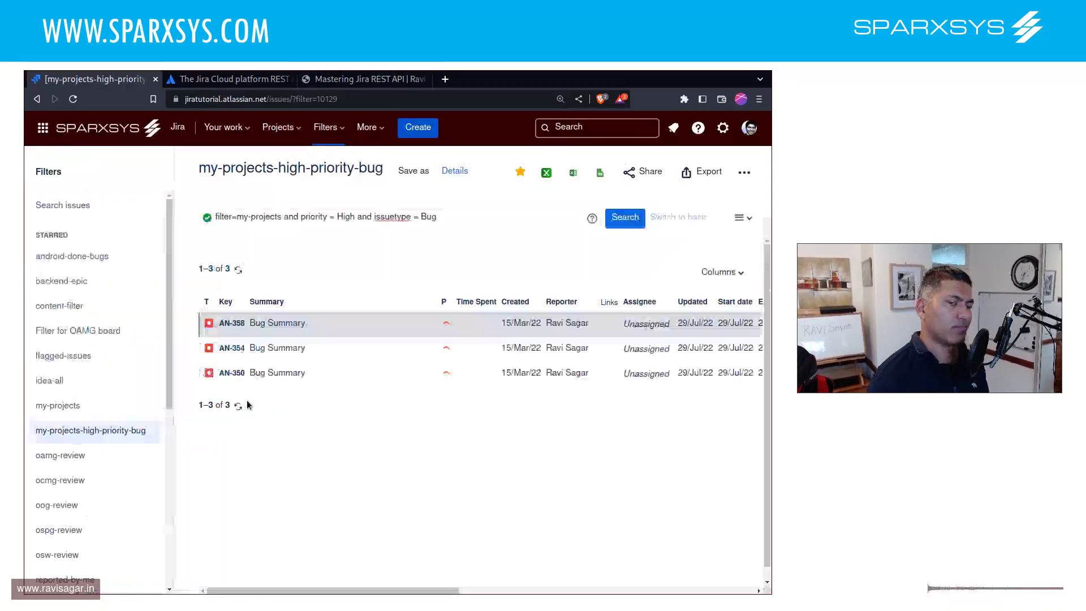